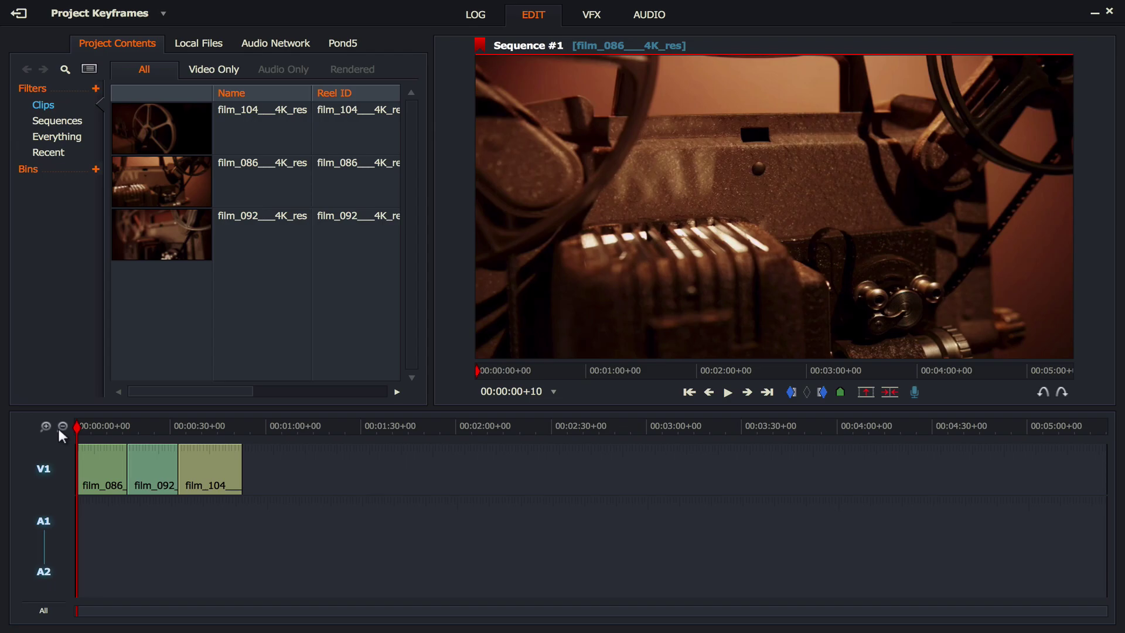
# Play back the three-clip sequence, checking the cuts into film_092 and film_104.
pyautogui.press('space')
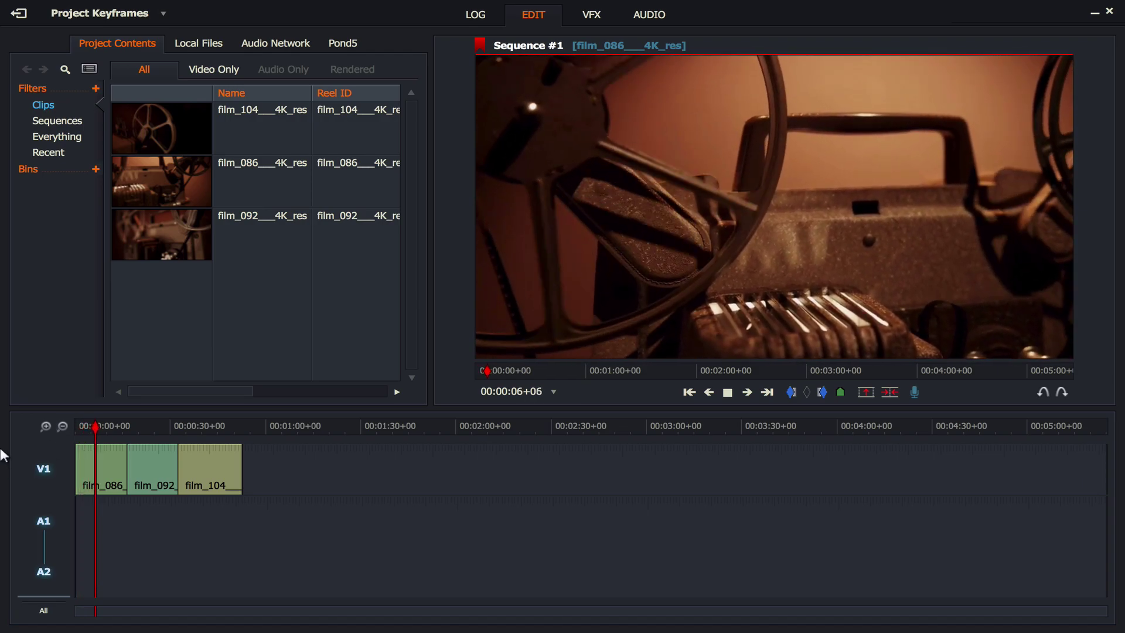
pyautogui.click(139, 426)
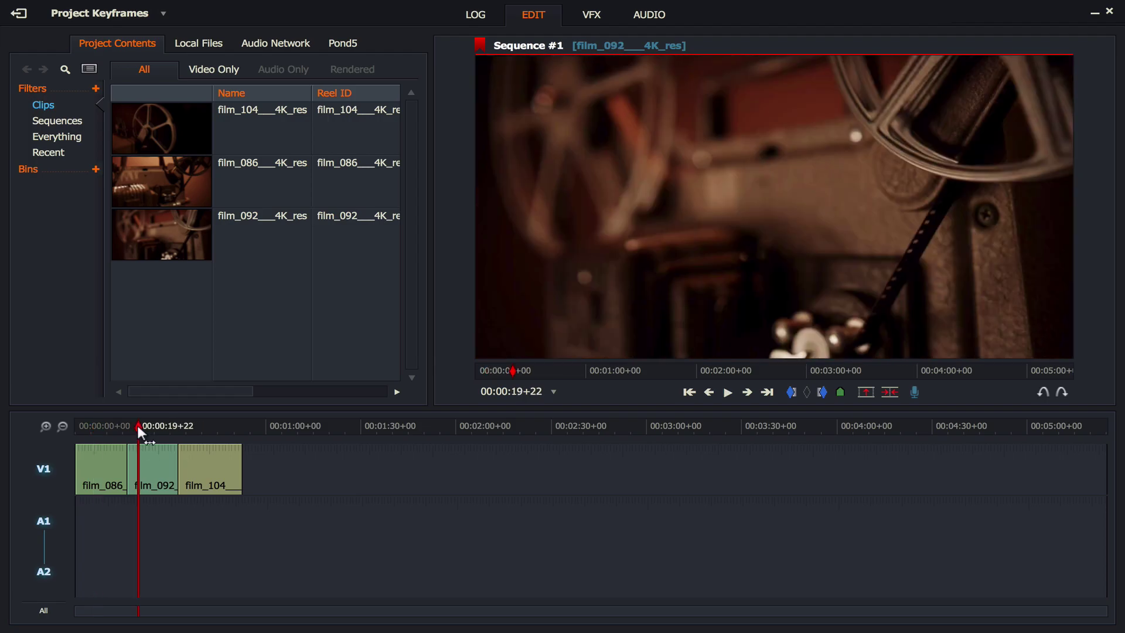
pyautogui.press('space')
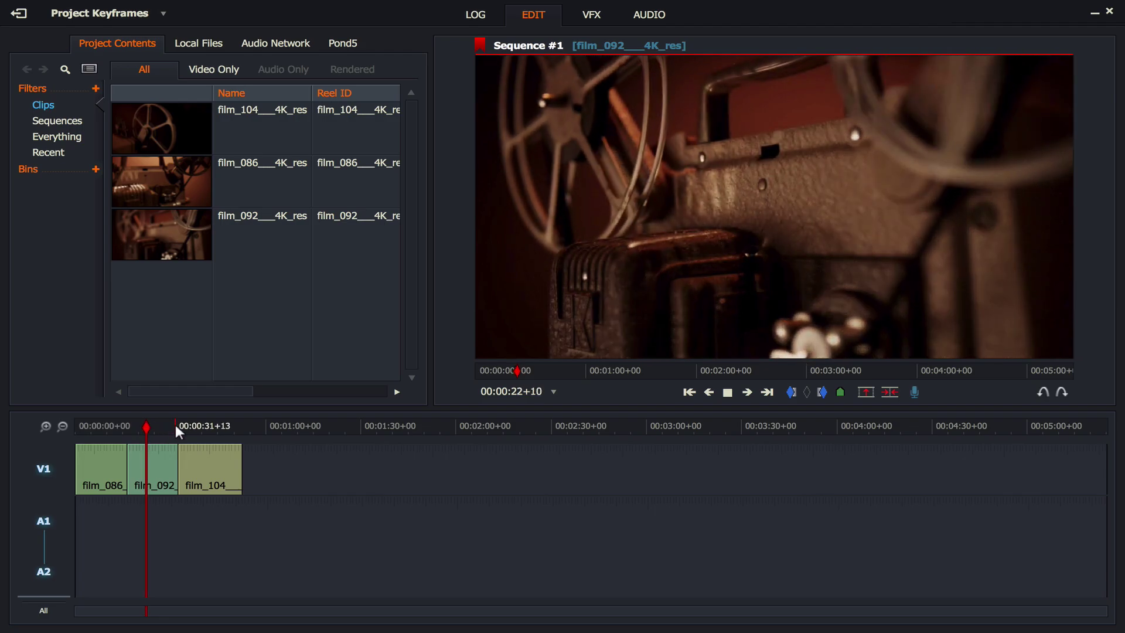
pyautogui.click(191, 426)
pyautogui.press('space')
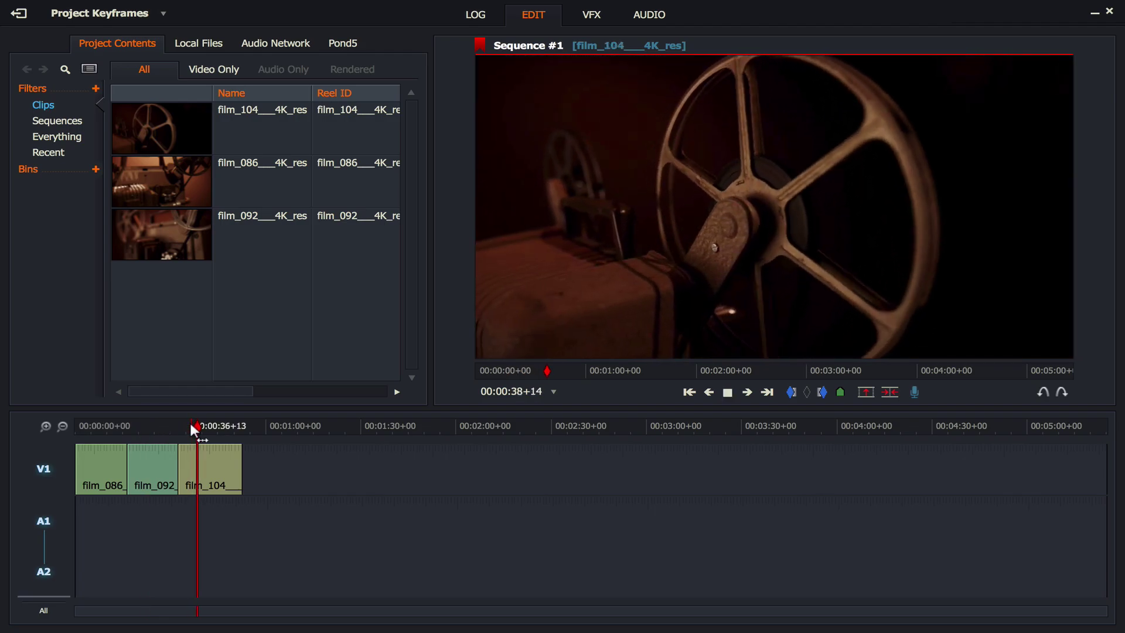
pyautogui.click(170, 424)
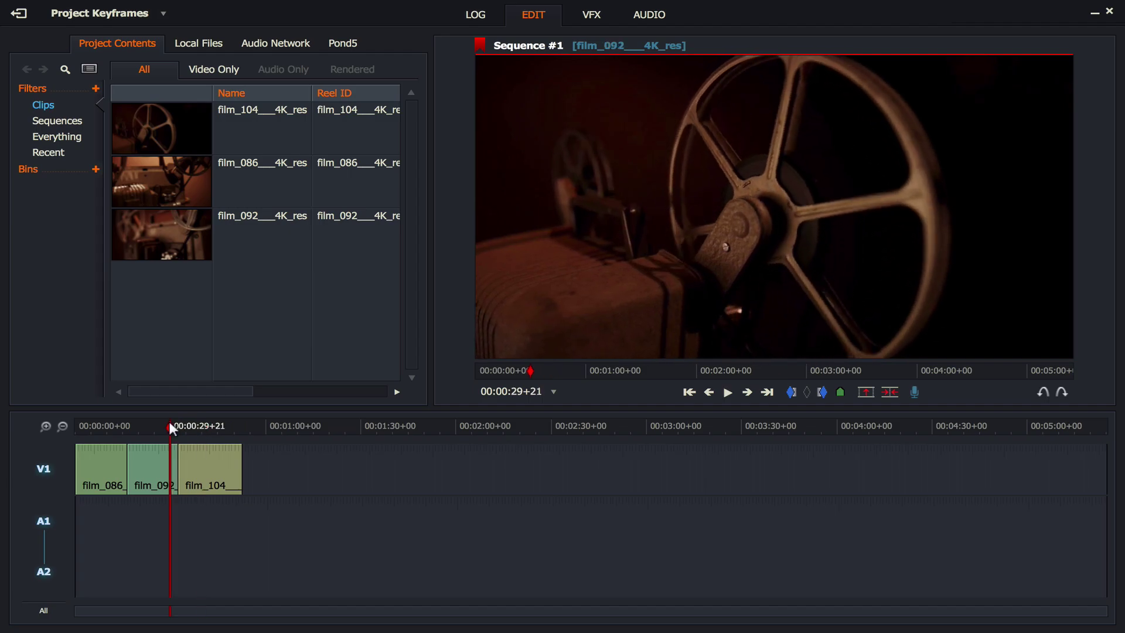
pyautogui.press('space')
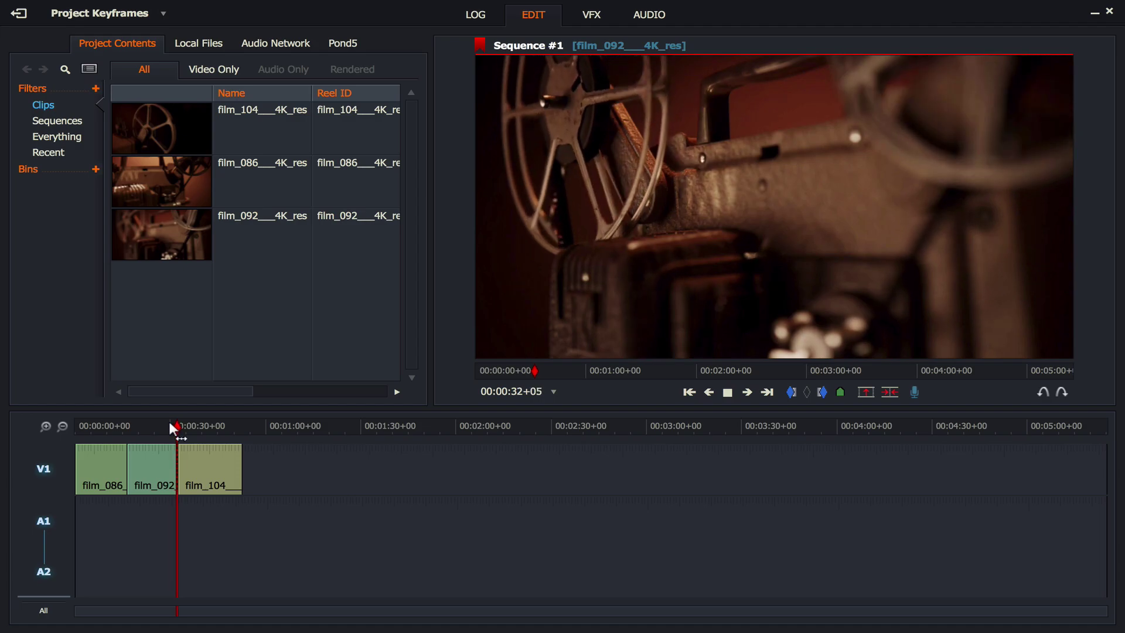
pyautogui.press('space')
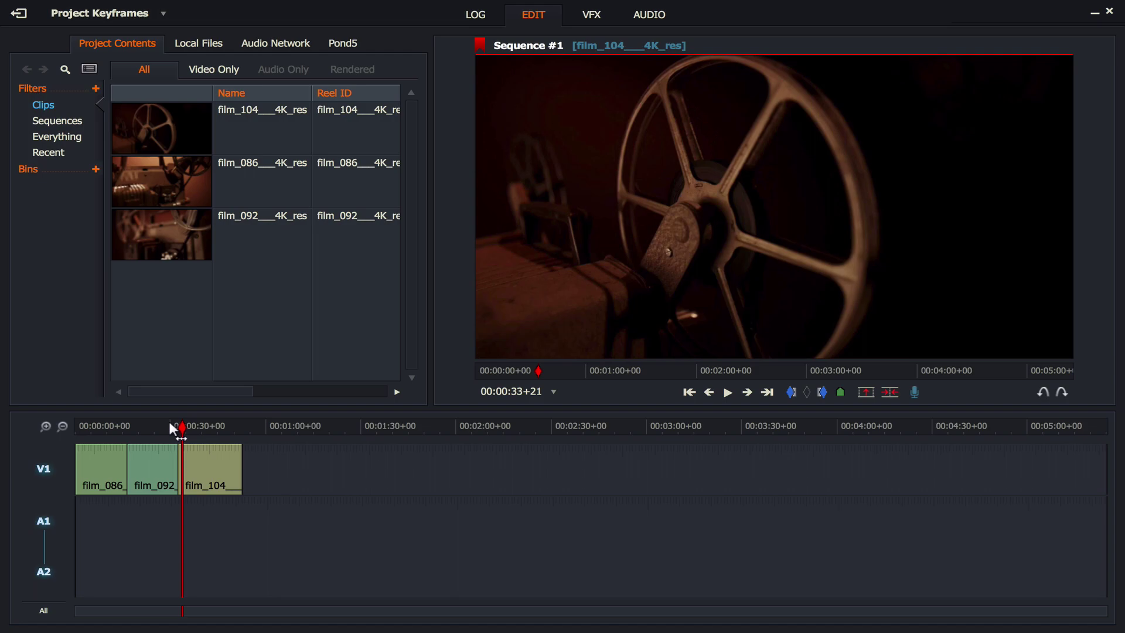
# Zoom the timeline in, scroll back to the start, and play the first five seconds.
pyautogui.click(45, 427)
pyautogui.moveTo(211, 607); pyautogui.dragTo(76, 608)
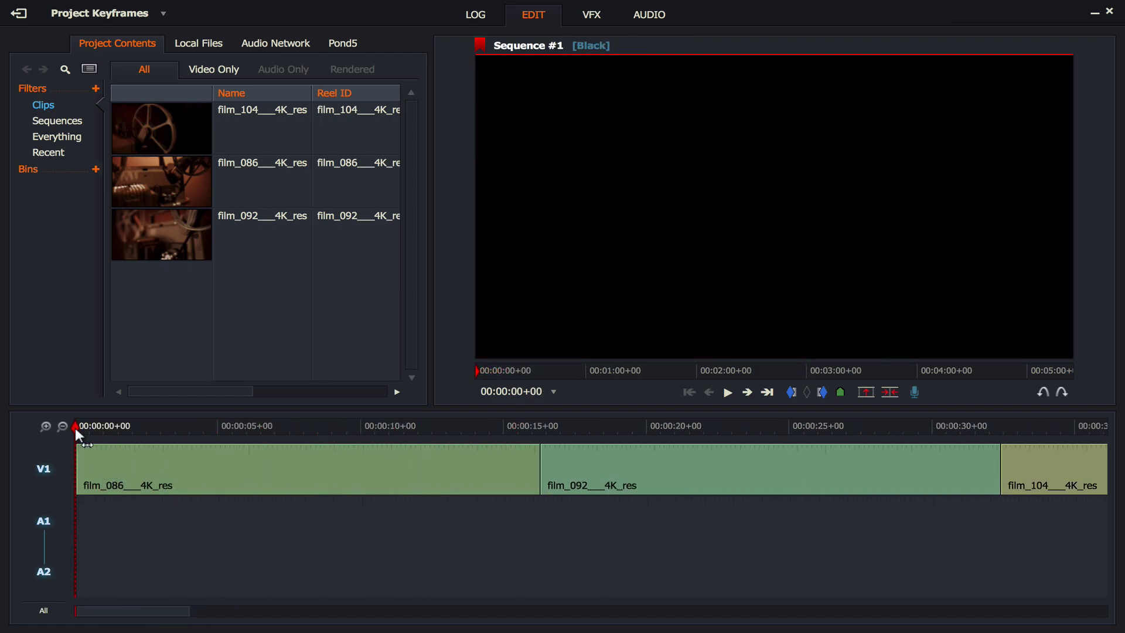
pyautogui.press('space')
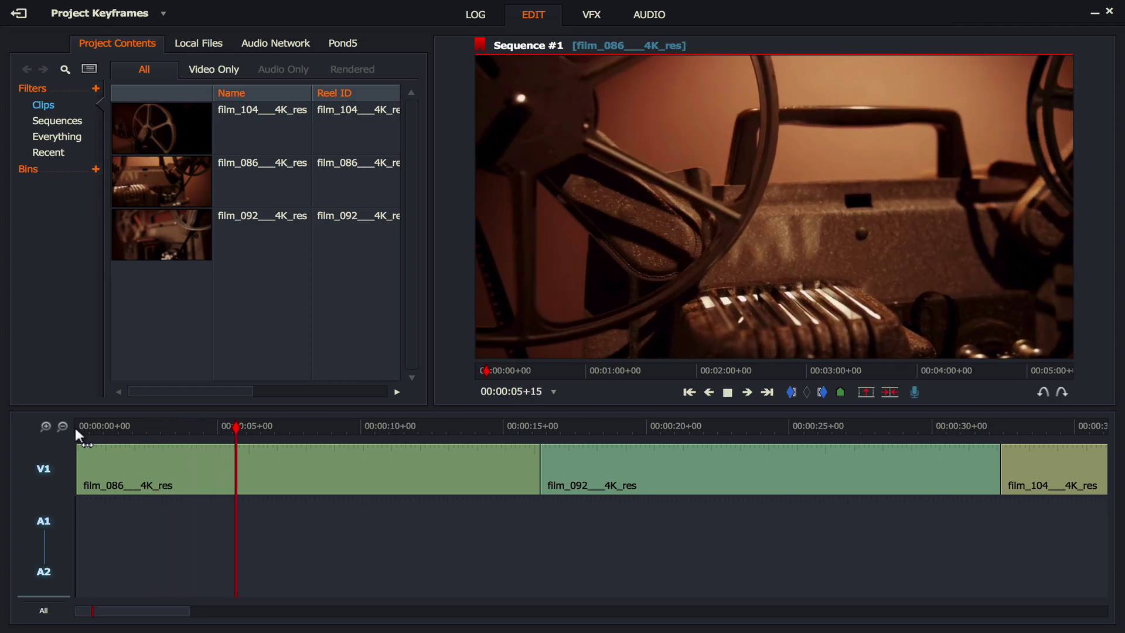
pyautogui.press('space')
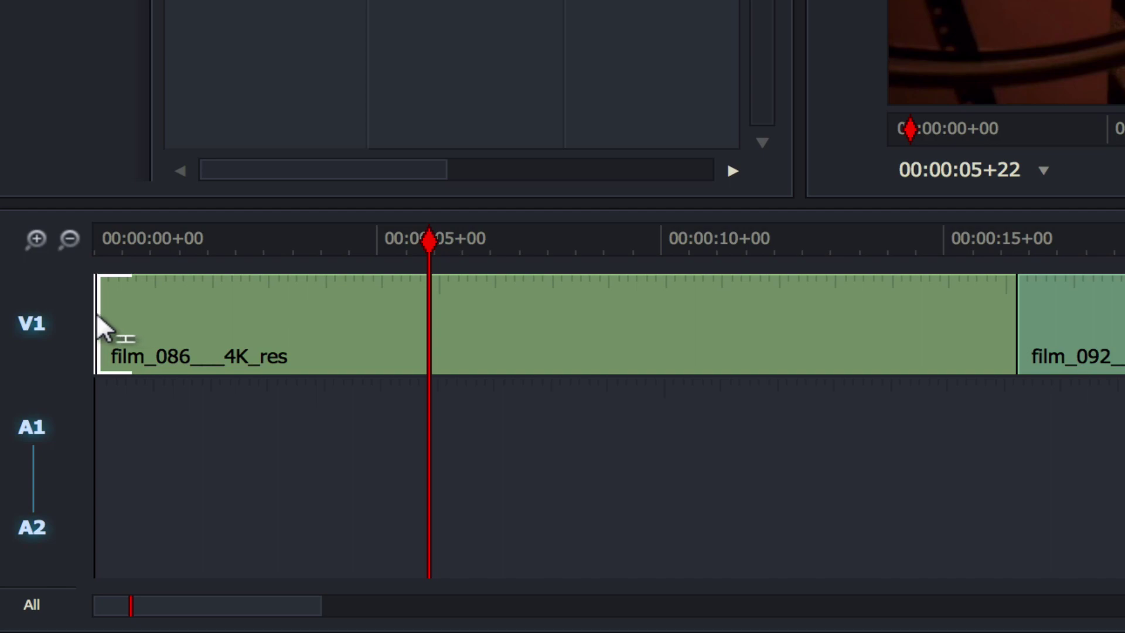
# Set the transition length to 30 frames and add a Dissolve at film_086's start edge.
pyautogui.rightClick(97, 317)
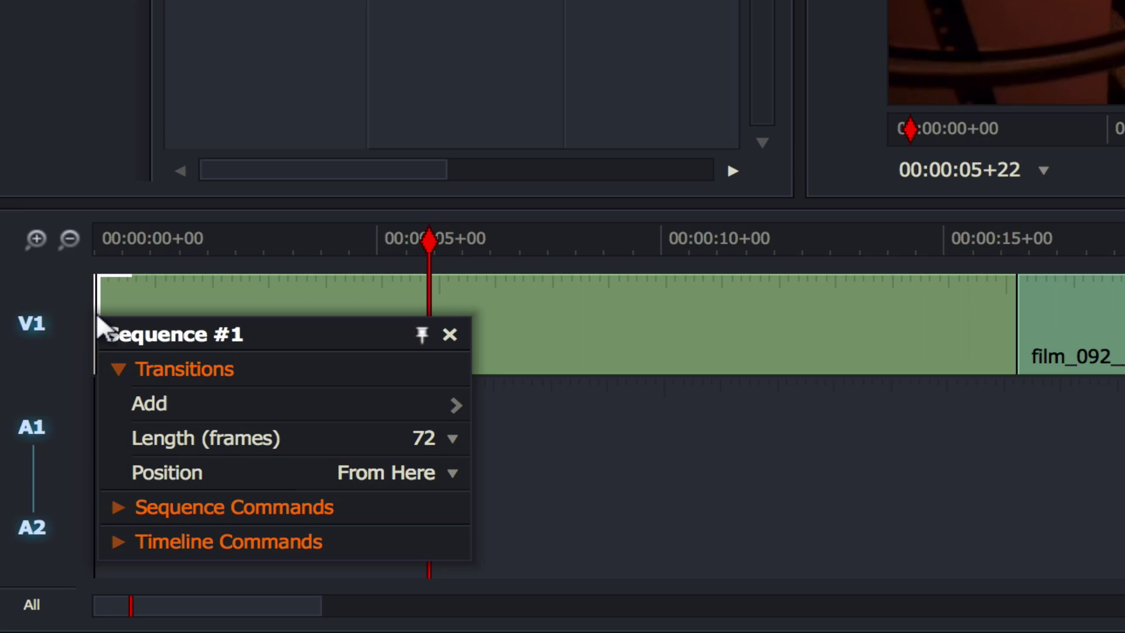
pyautogui.moveTo(240, 398)
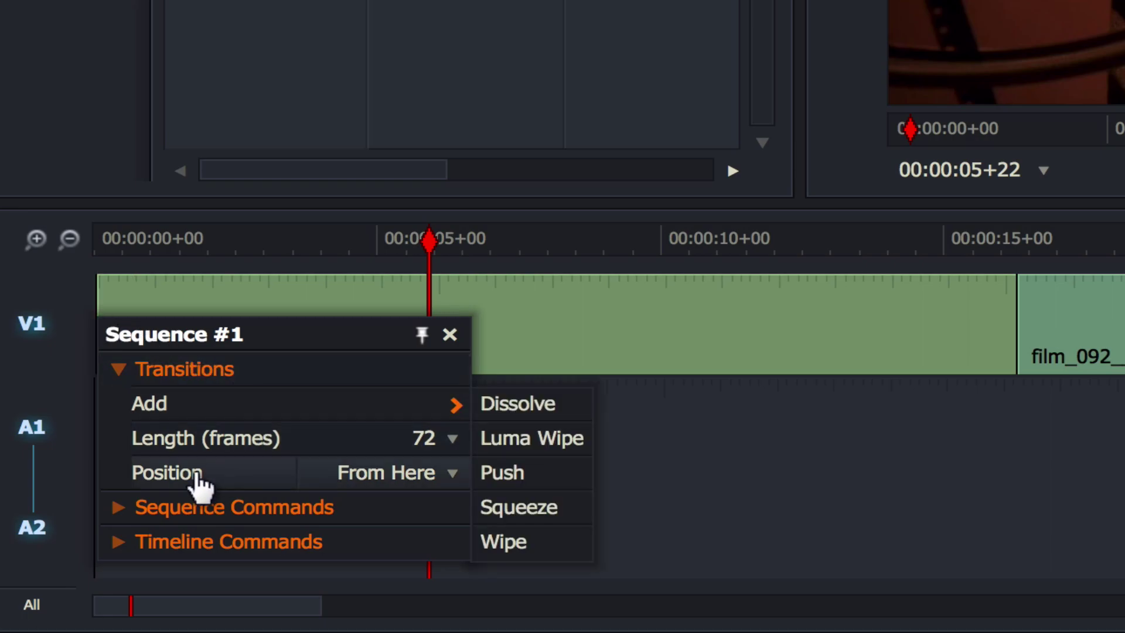
pyautogui.click(417, 476)
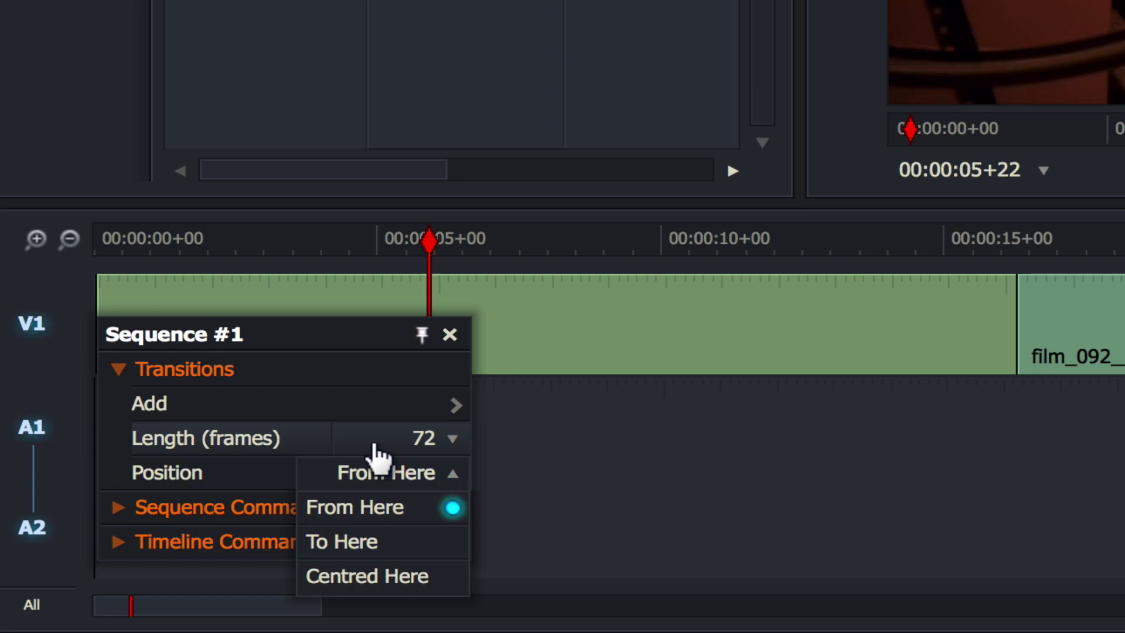
pyautogui.click(443, 447)
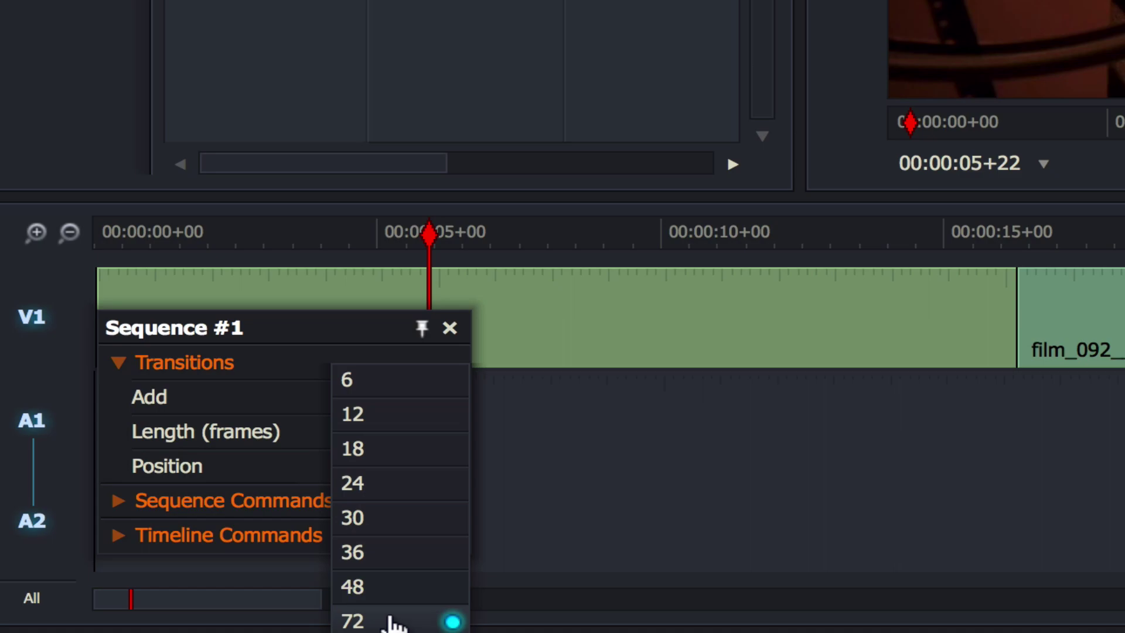
pyautogui.click(412, 519)
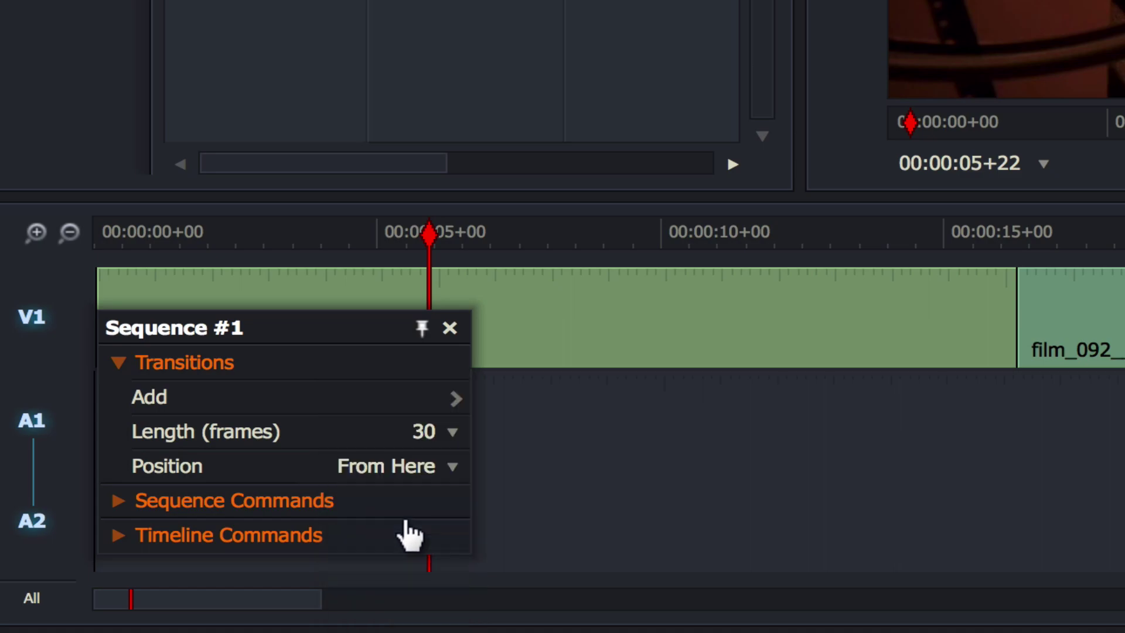
pyautogui.moveTo(326, 409)
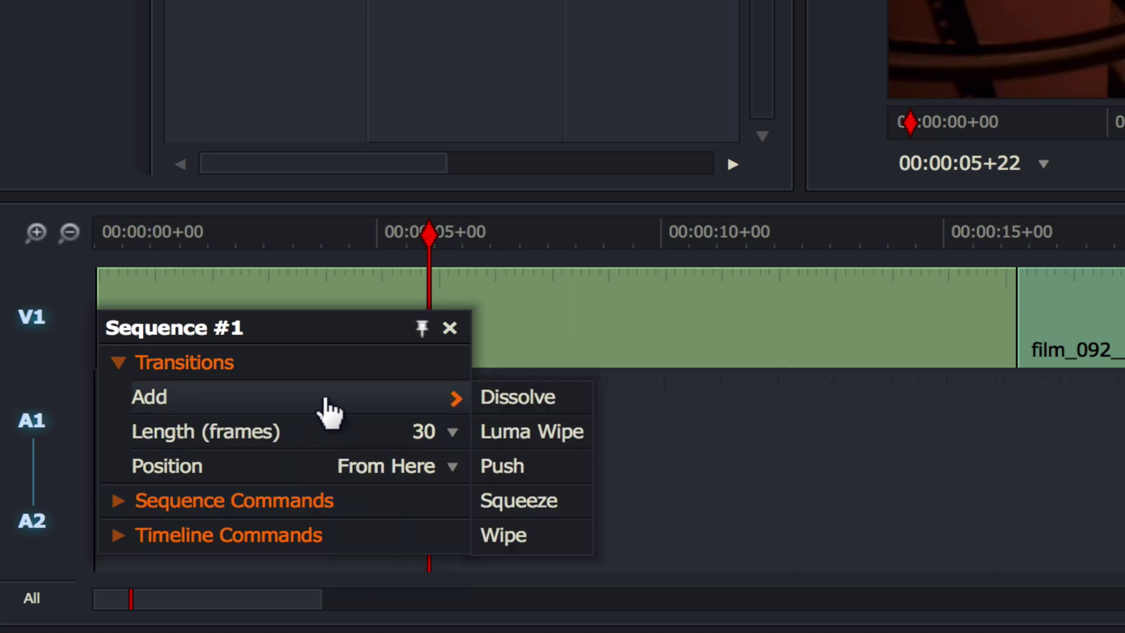
pyautogui.click(518, 398)
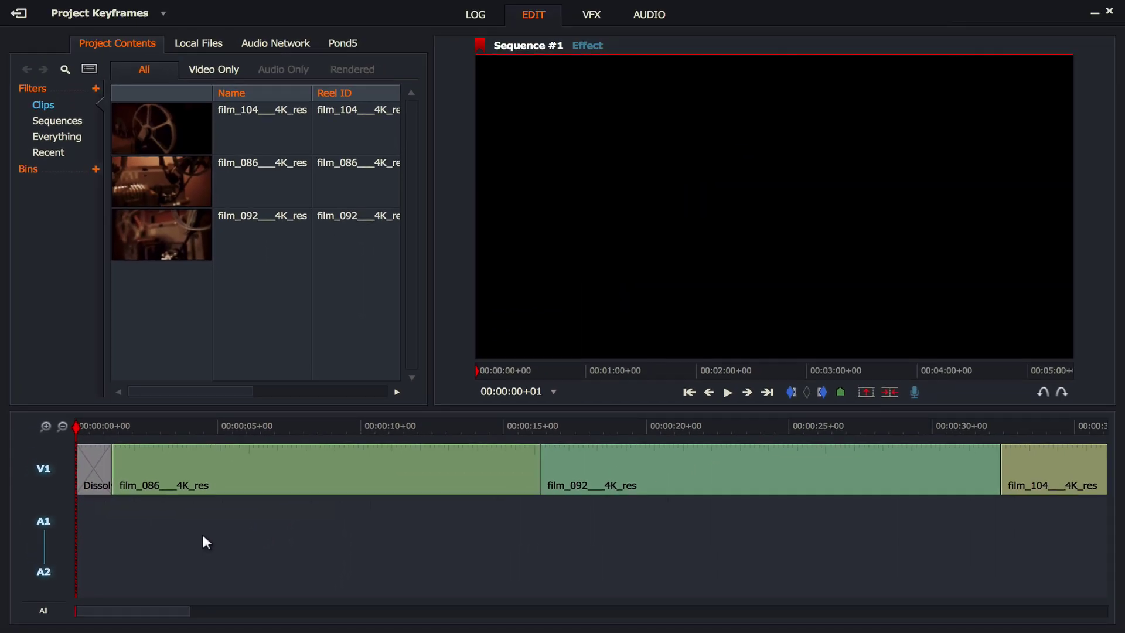
pyautogui.press('space')
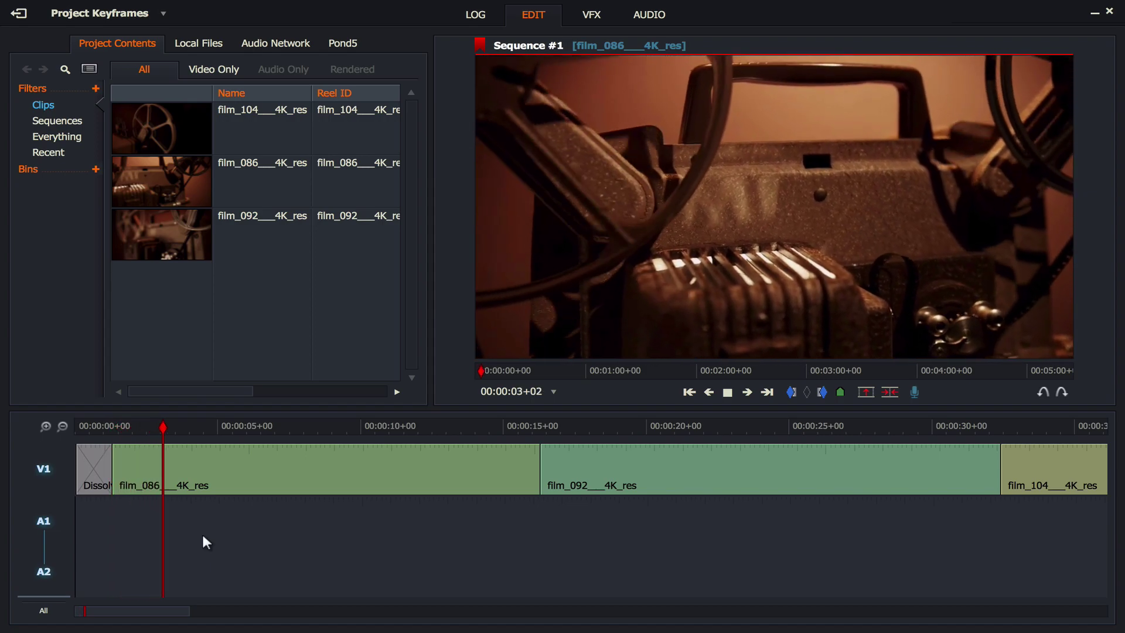
pyautogui.press('space')
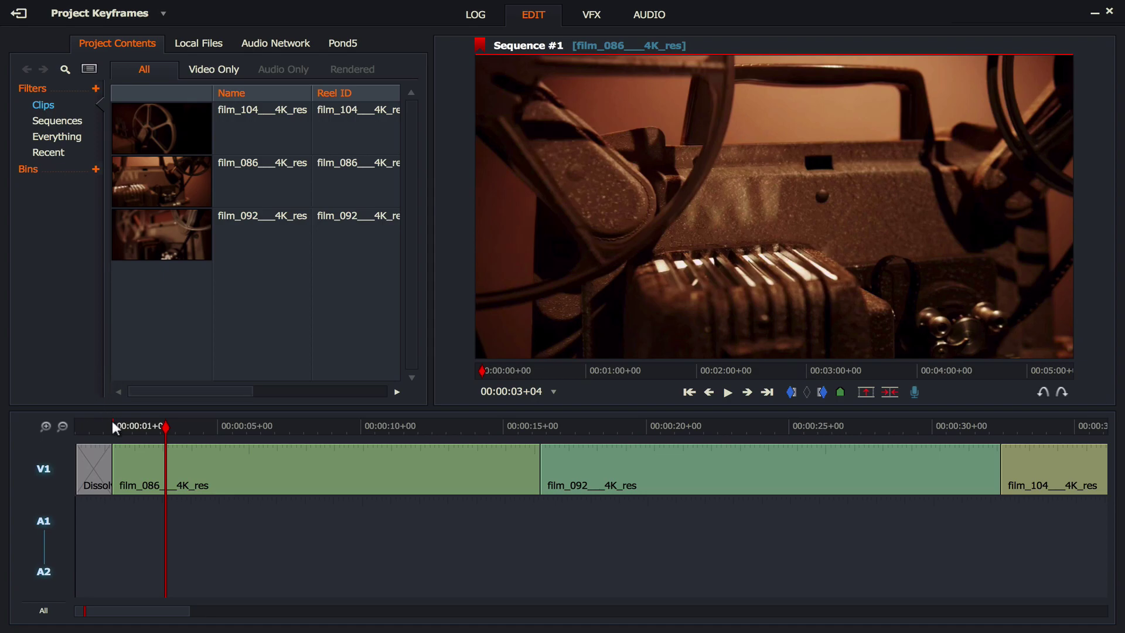
pyautogui.moveTo(94, 425); pyautogui.dragTo(71, 421)
pyautogui.press('space')
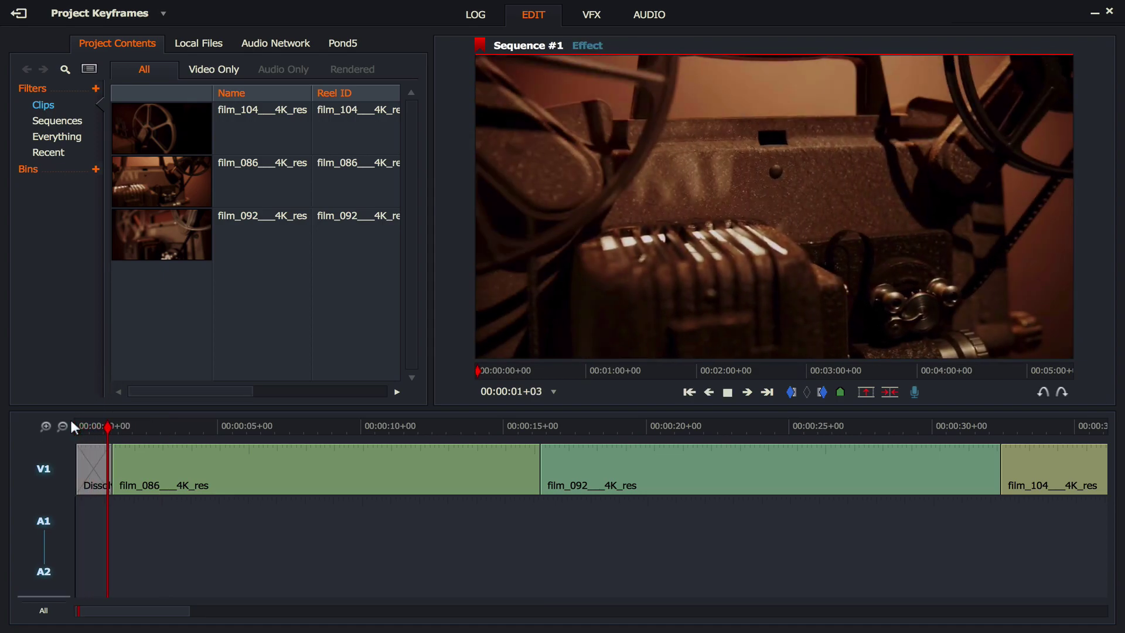
pyautogui.press('space')
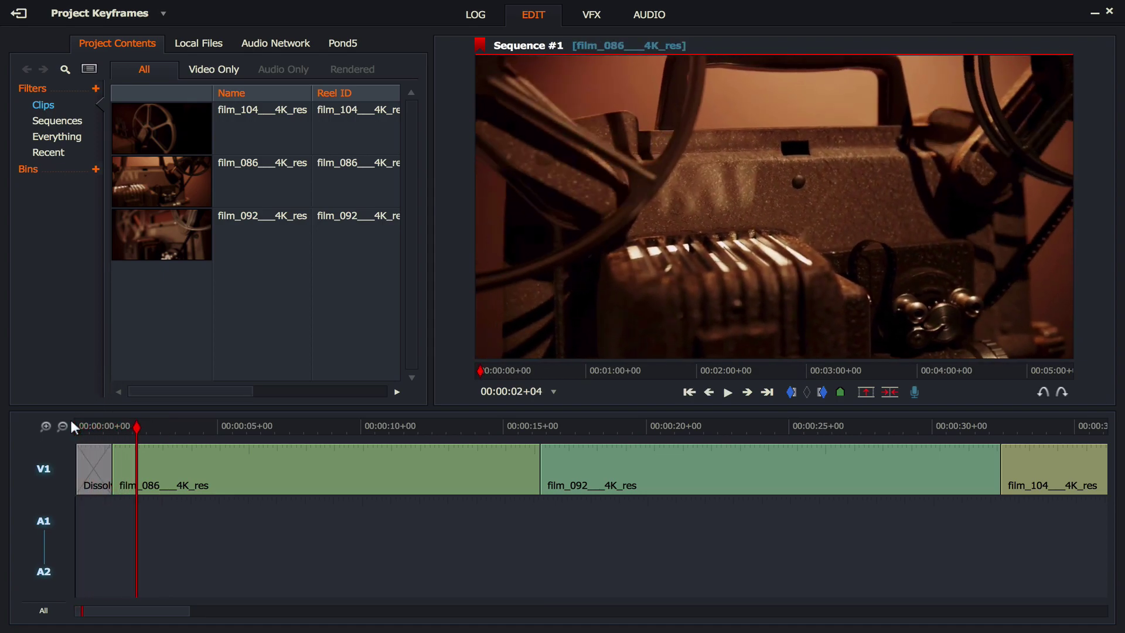
# Undo the 30-frame dissolve and add a 72-frame Dissolve at the sequence start instead.
pyautogui.hotkey('ctrl', 'z')
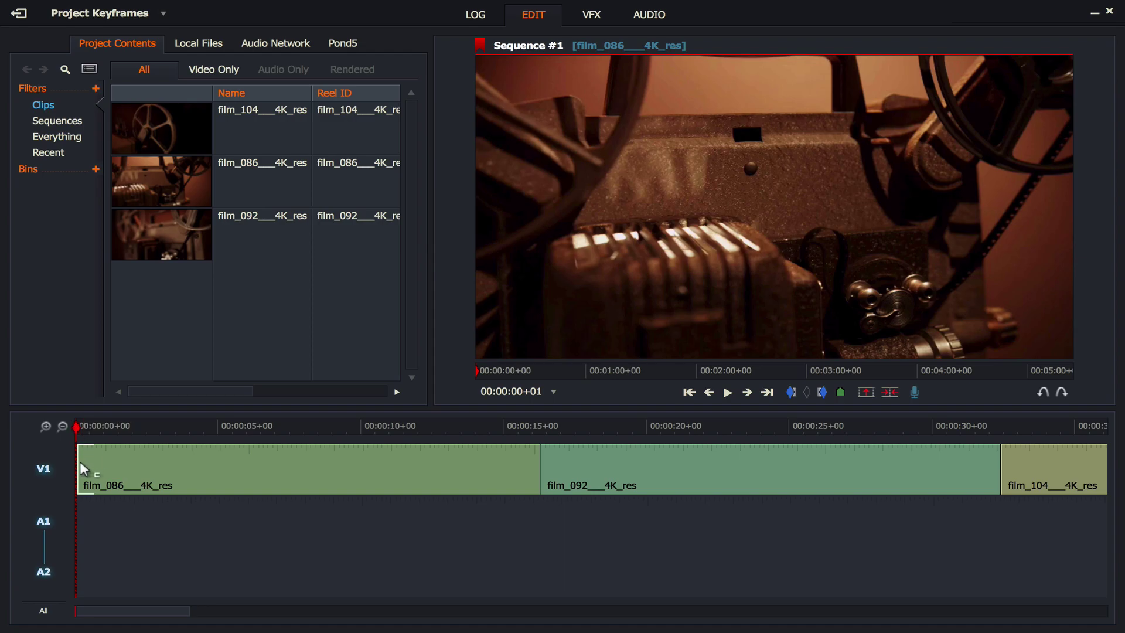
pyautogui.rightClick(76, 463)
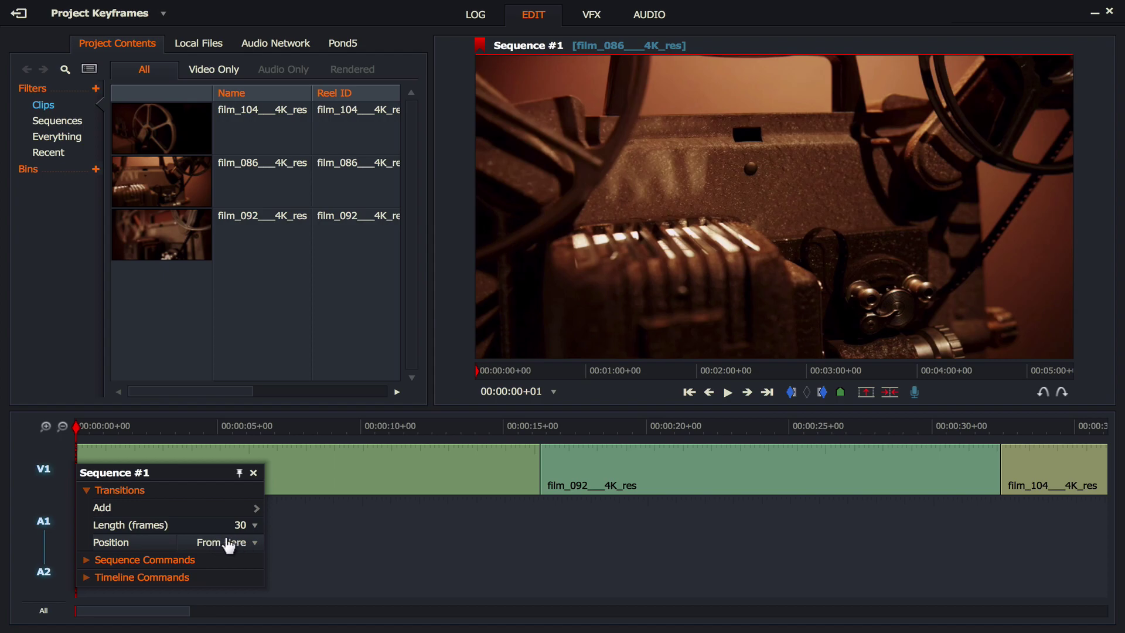
pyautogui.click(249, 527)
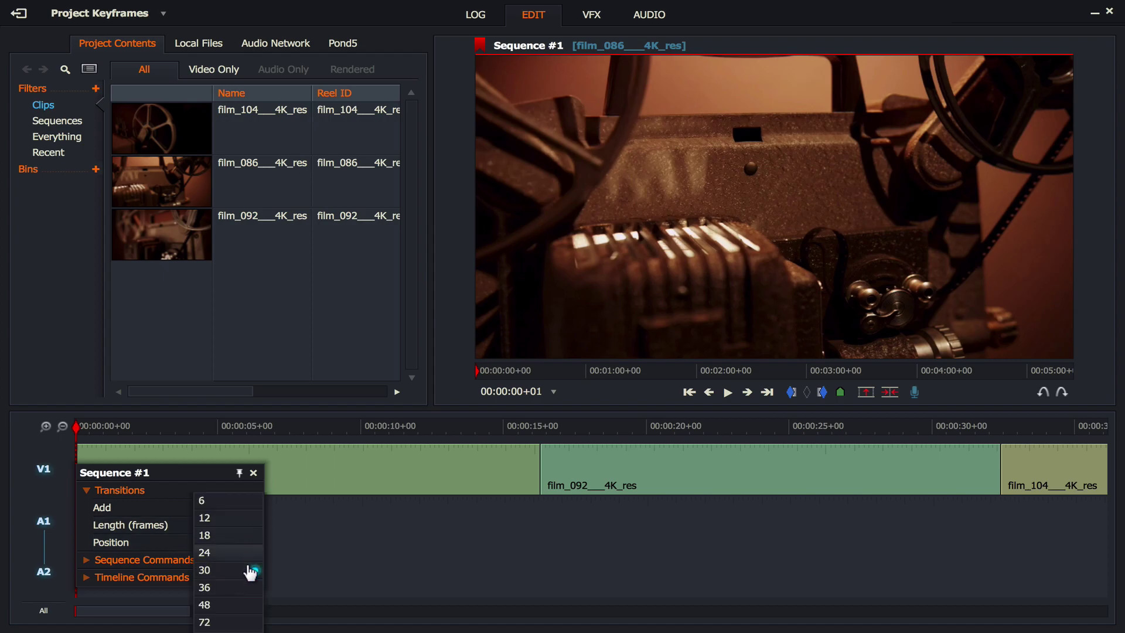
pyautogui.click(238, 622)
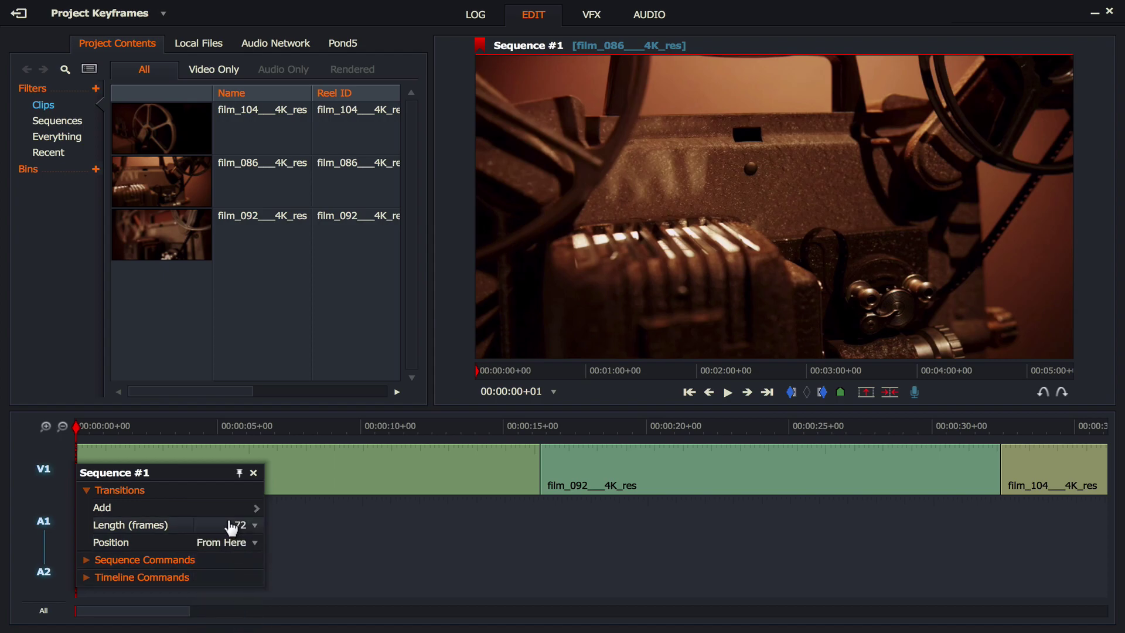
pyautogui.moveTo(234, 507)
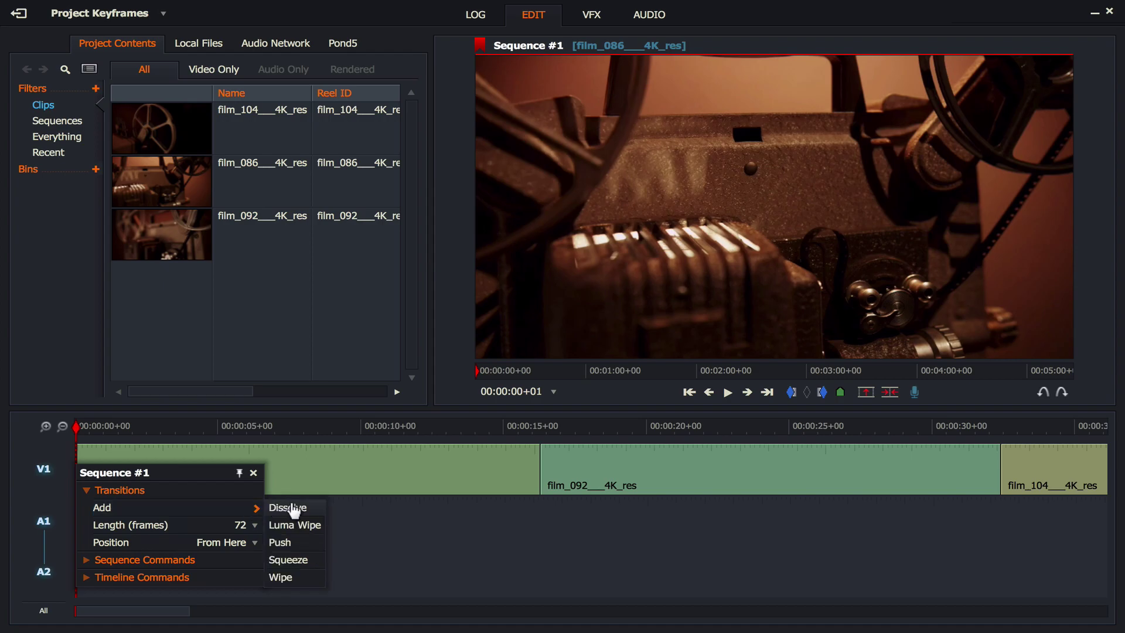
pyautogui.click(293, 509)
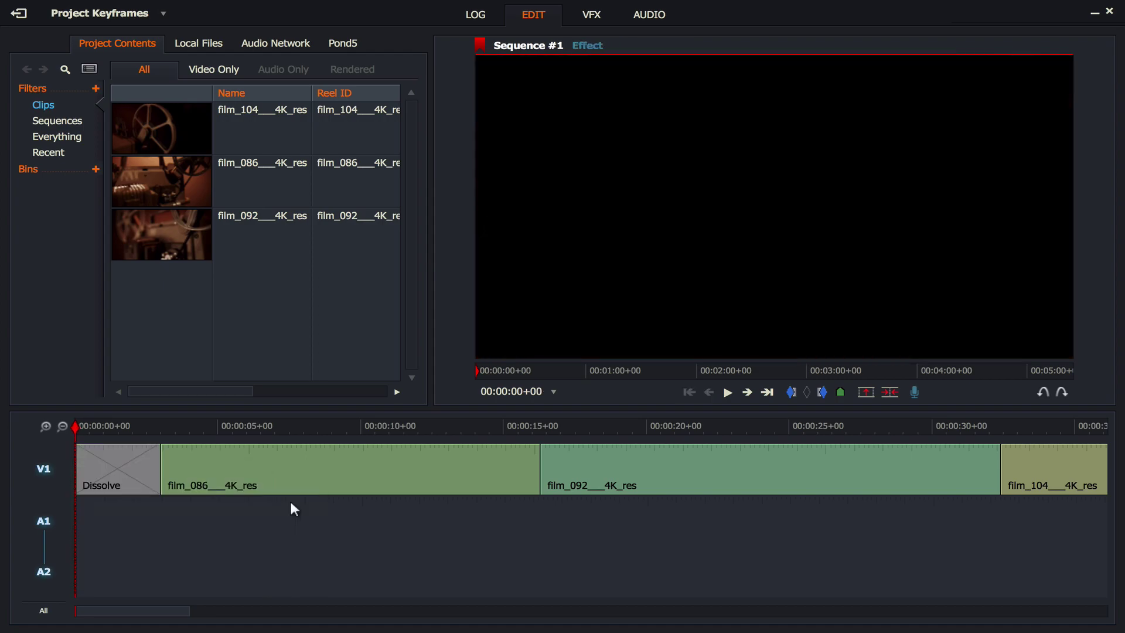
# Play the new fade-in back from the very start of the sequence.
pyautogui.press('space')
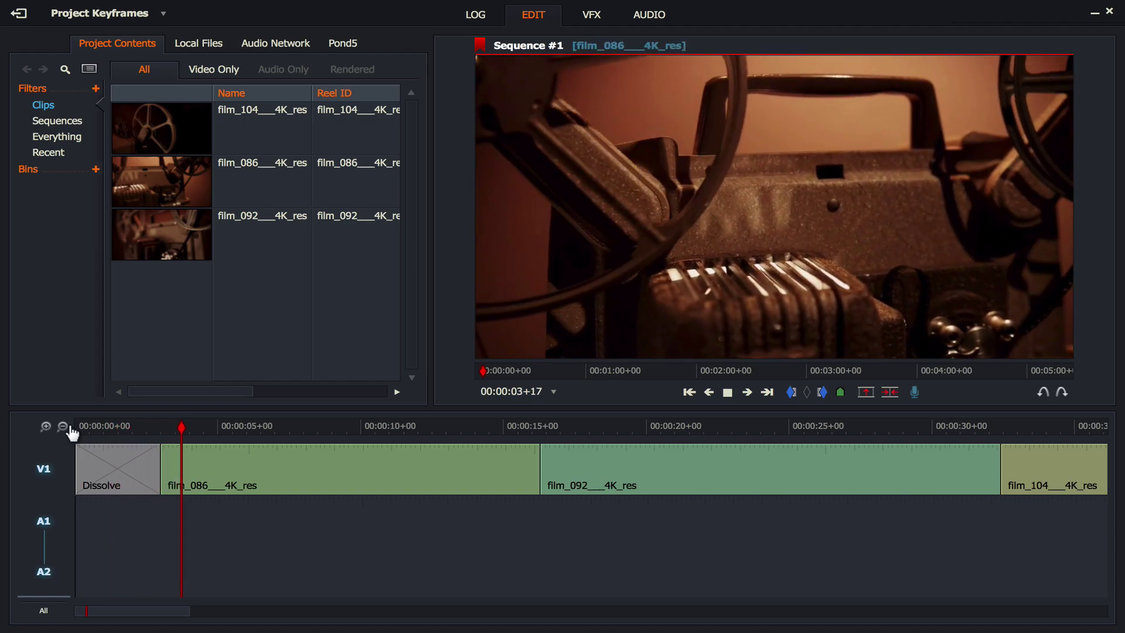
pyautogui.click(87, 427)
pyautogui.moveTo(85, 428); pyautogui.dragTo(75, 431)
pyautogui.press('space')
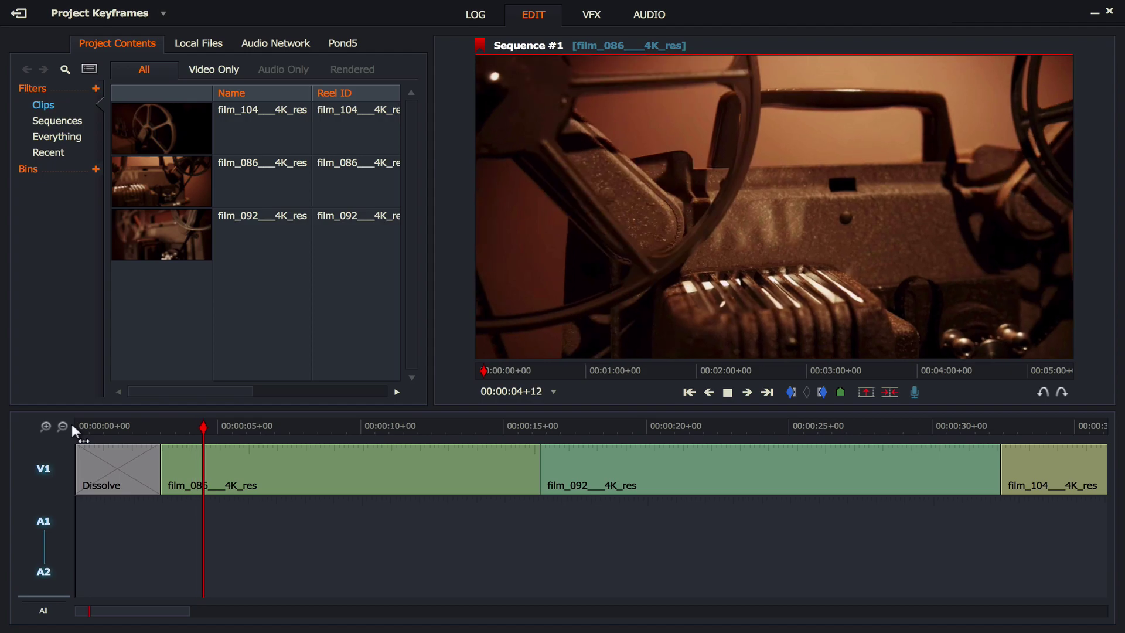
pyautogui.press('space')
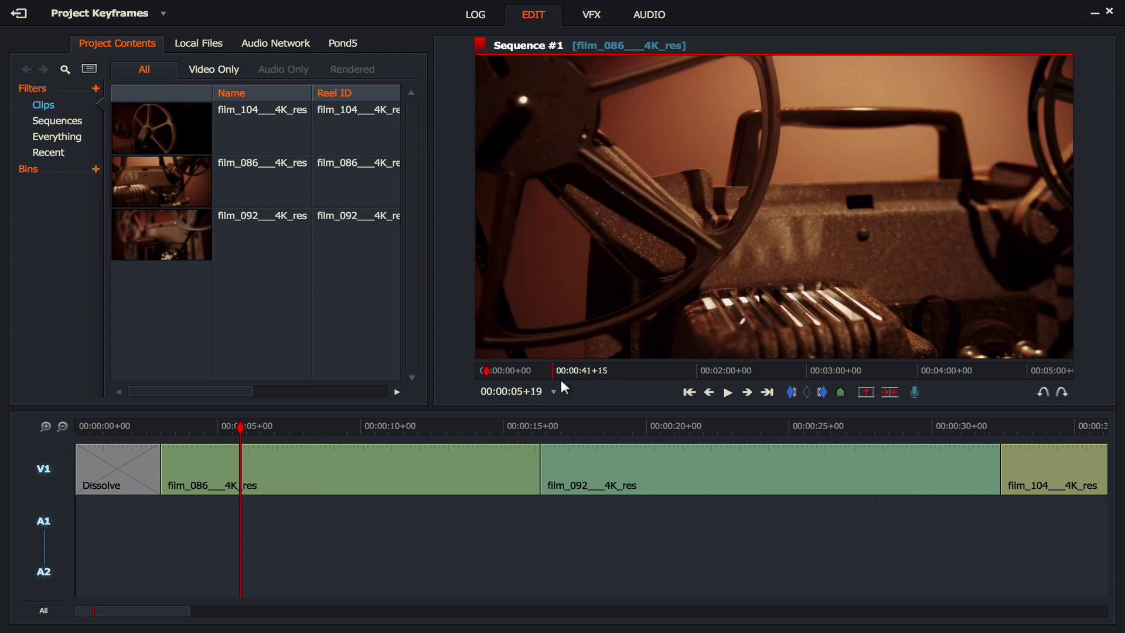
# Replay the cut from film_086 into film_092 near 00:00:15, then select that edit point.
pyautogui.click(515, 424)
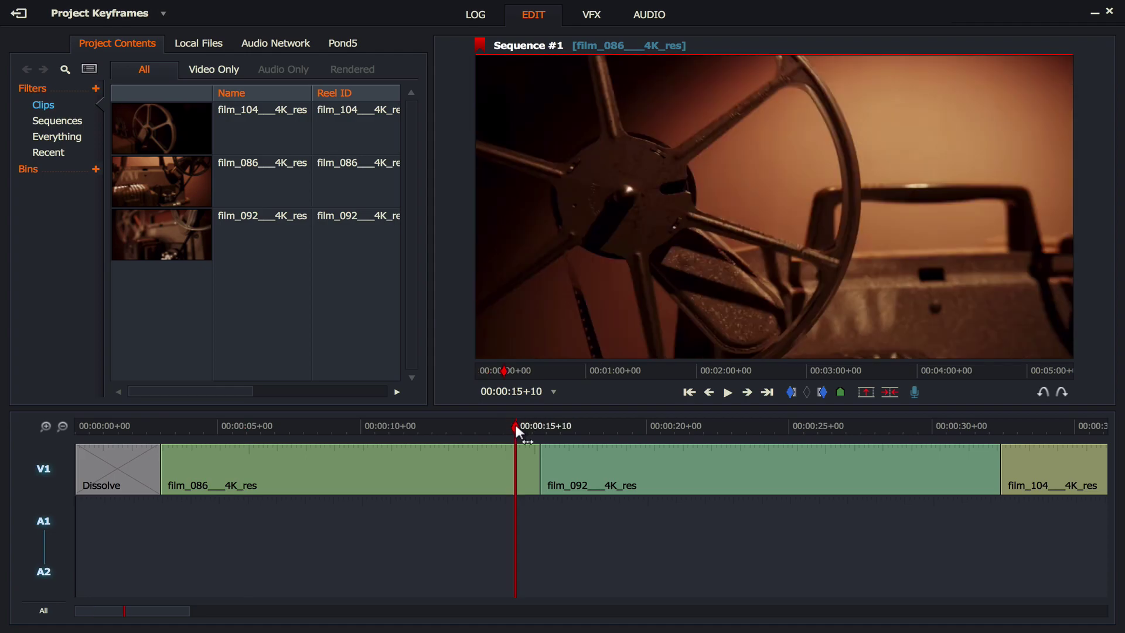
pyautogui.press('space')
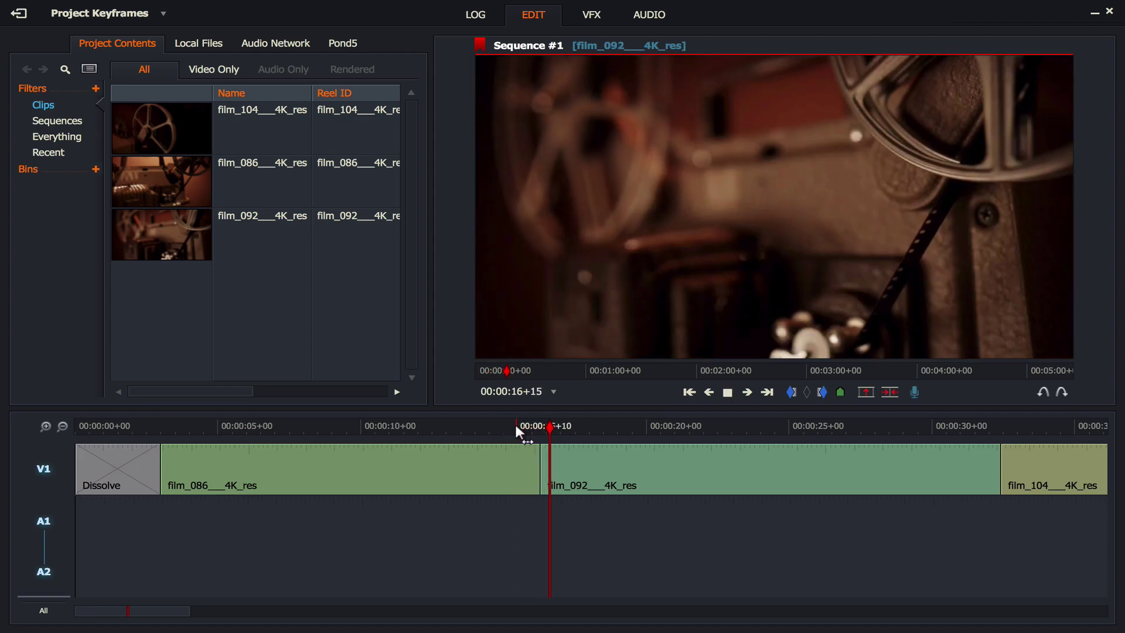
pyautogui.click(470, 424)
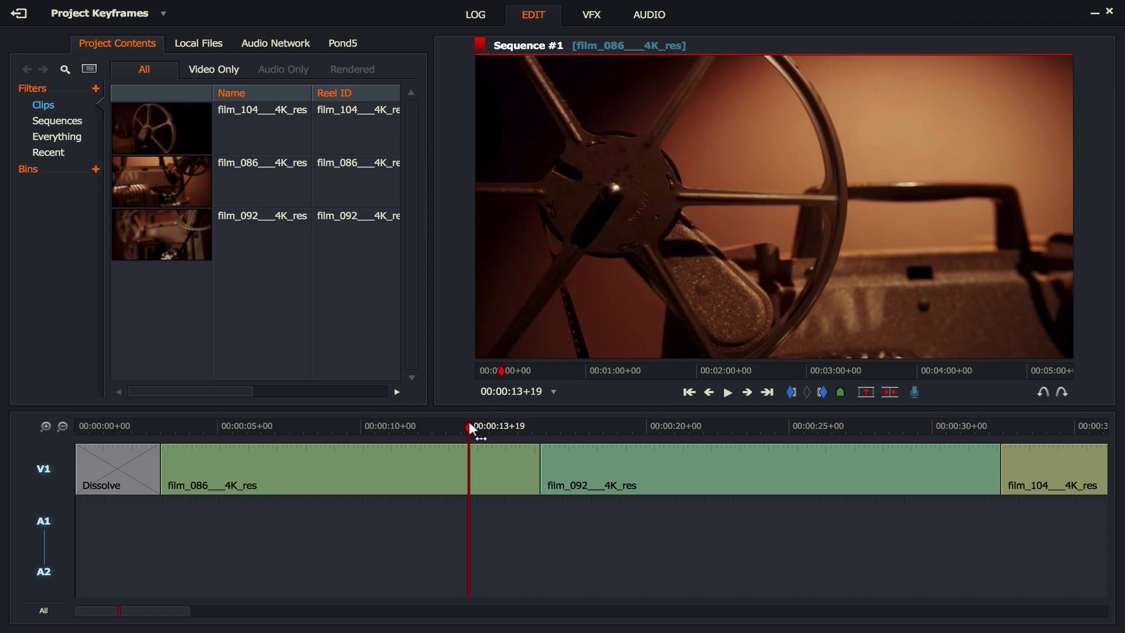
pyautogui.press('space')
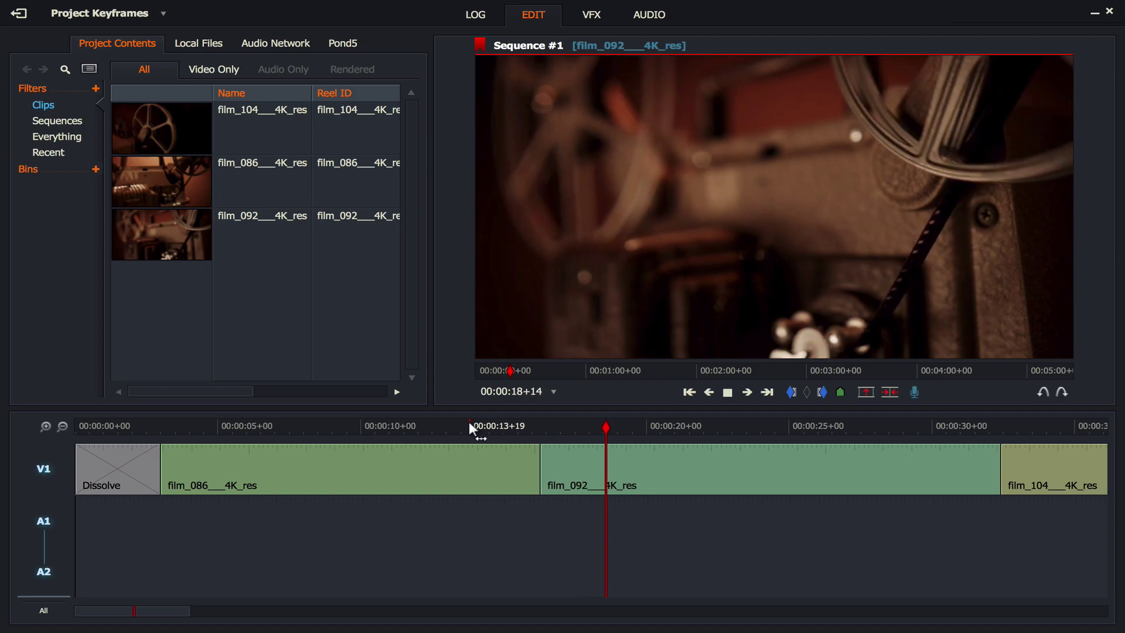
pyautogui.press('space')
pyautogui.click(540, 465)
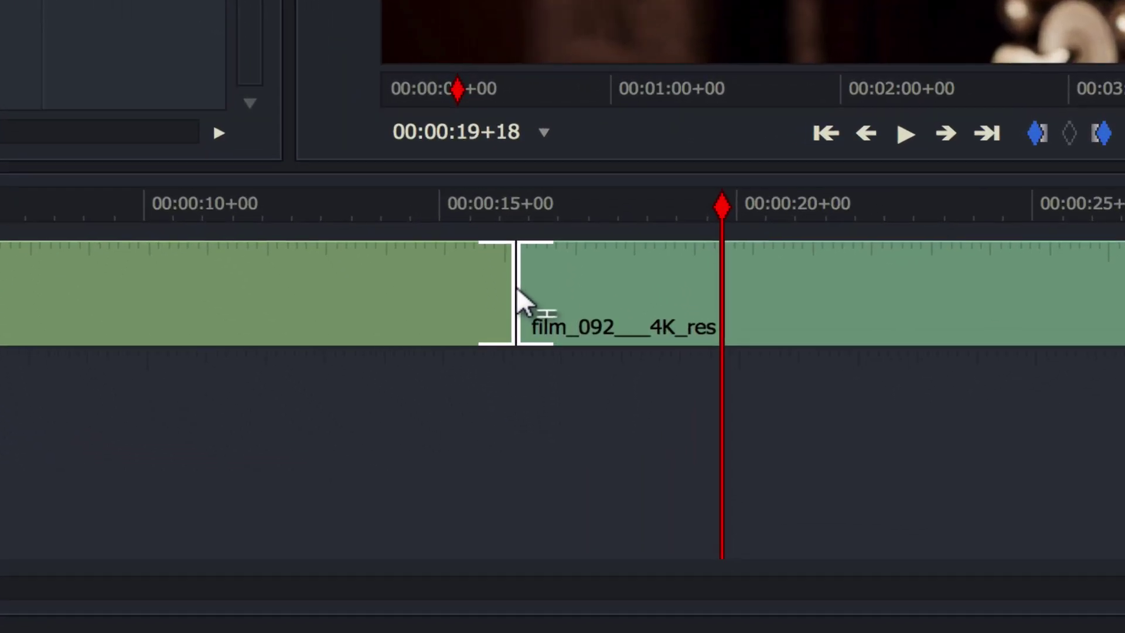
# Add a 72-frame Dissolve at the film_086/film_092 cut and play through it.
pyautogui.rightClick(518, 289)
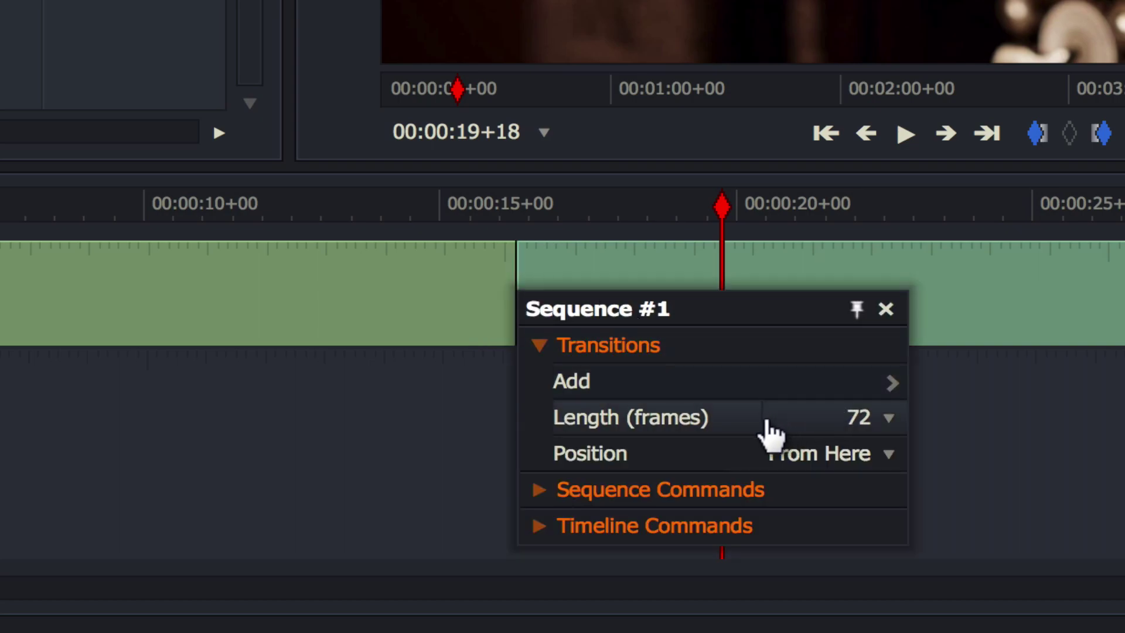
pyautogui.click(886, 421)
pyautogui.click(843, 609)
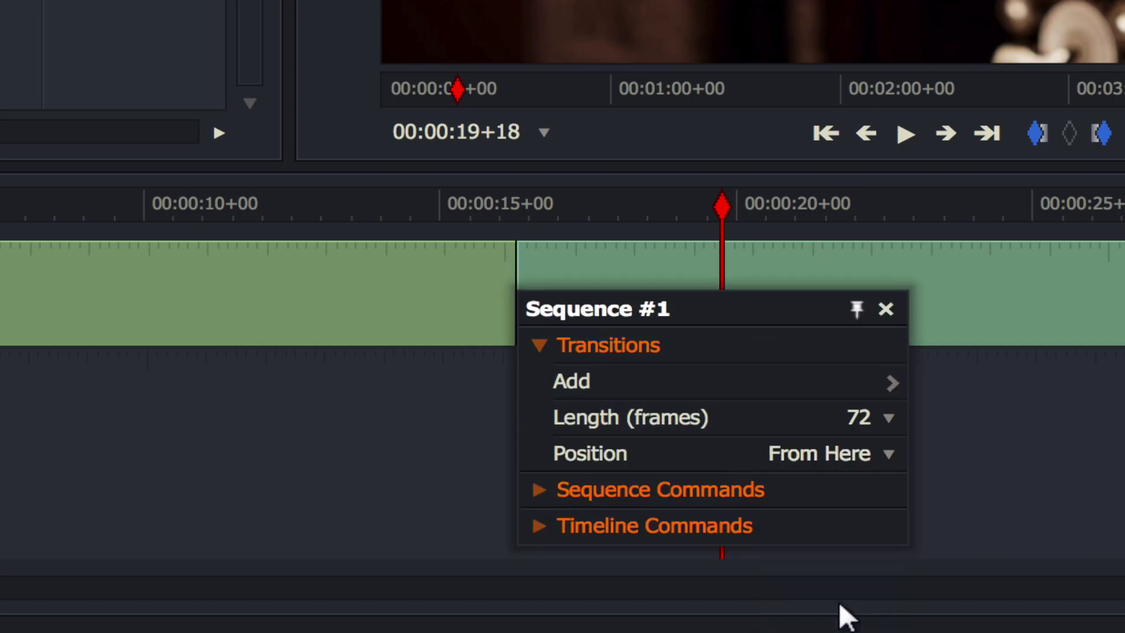
pyautogui.click(738, 391)
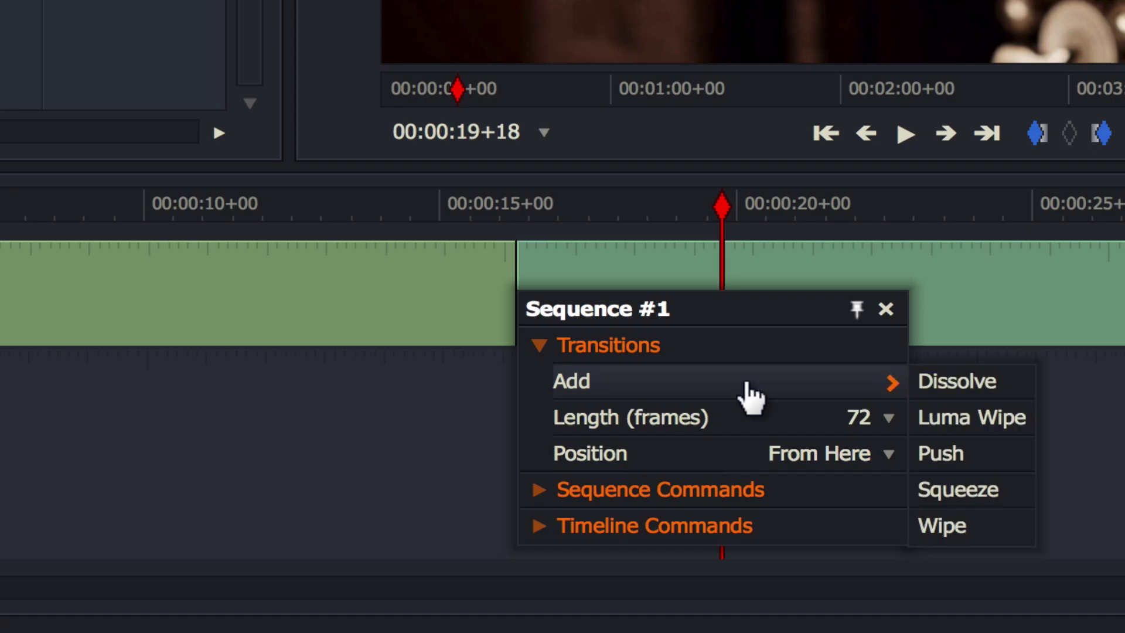
pyautogui.click(938, 384)
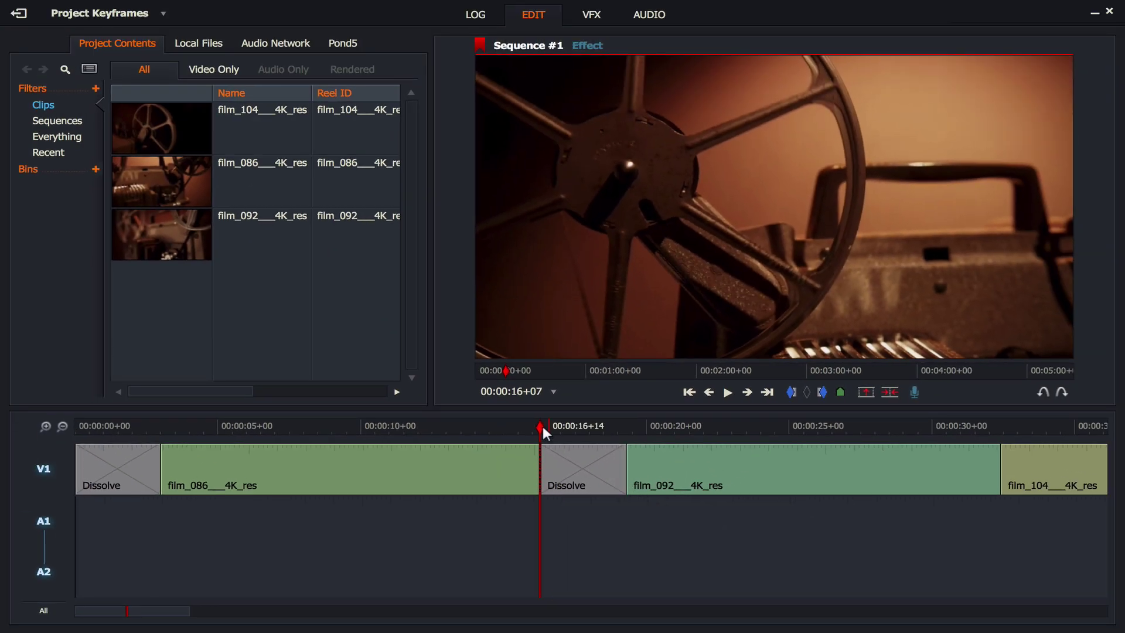
pyautogui.moveTo(543, 426); pyautogui.dragTo(484, 424)
pyautogui.press('space')
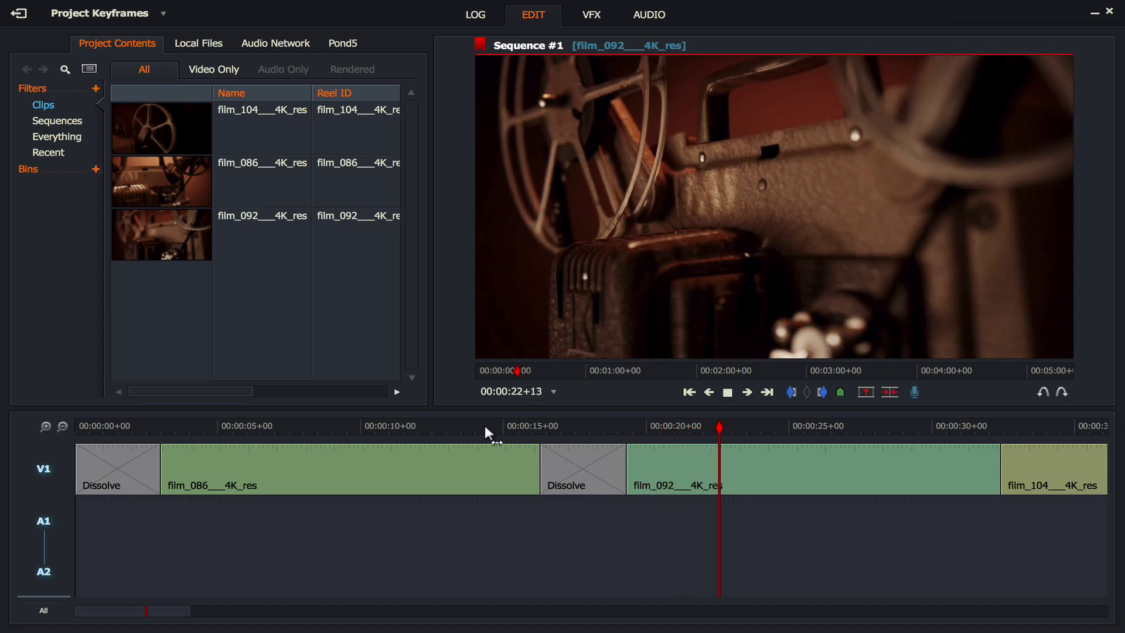
# Stop playback, zoom out to show the full sequence, and select film_104's end.
pyautogui.press('space')
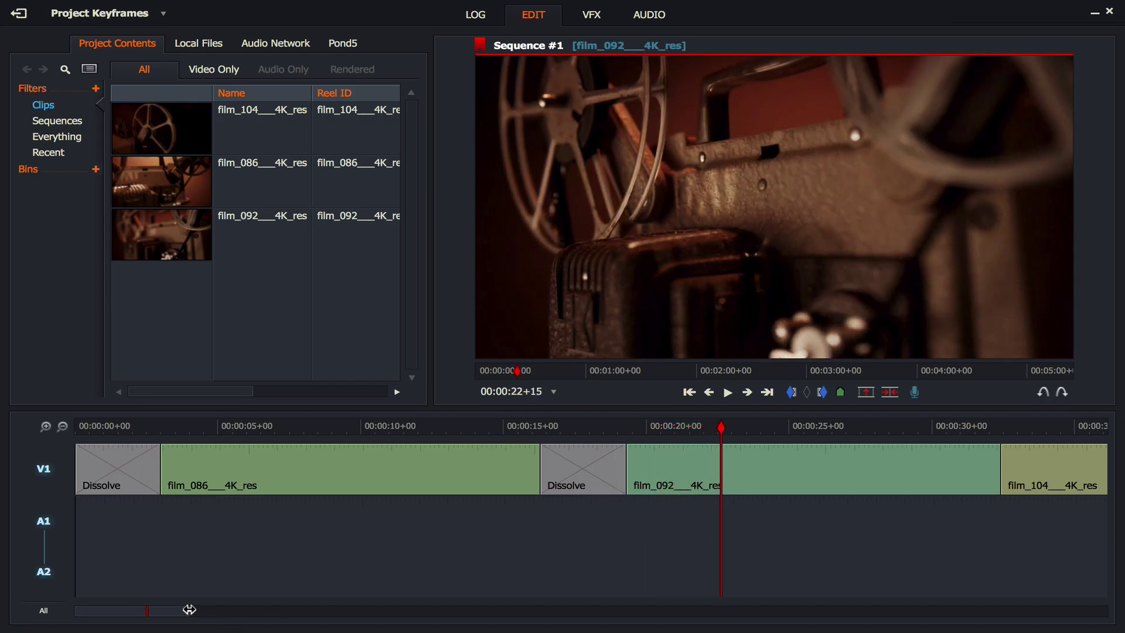
pyautogui.moveTo(188, 610); pyautogui.dragTo(306, 609)
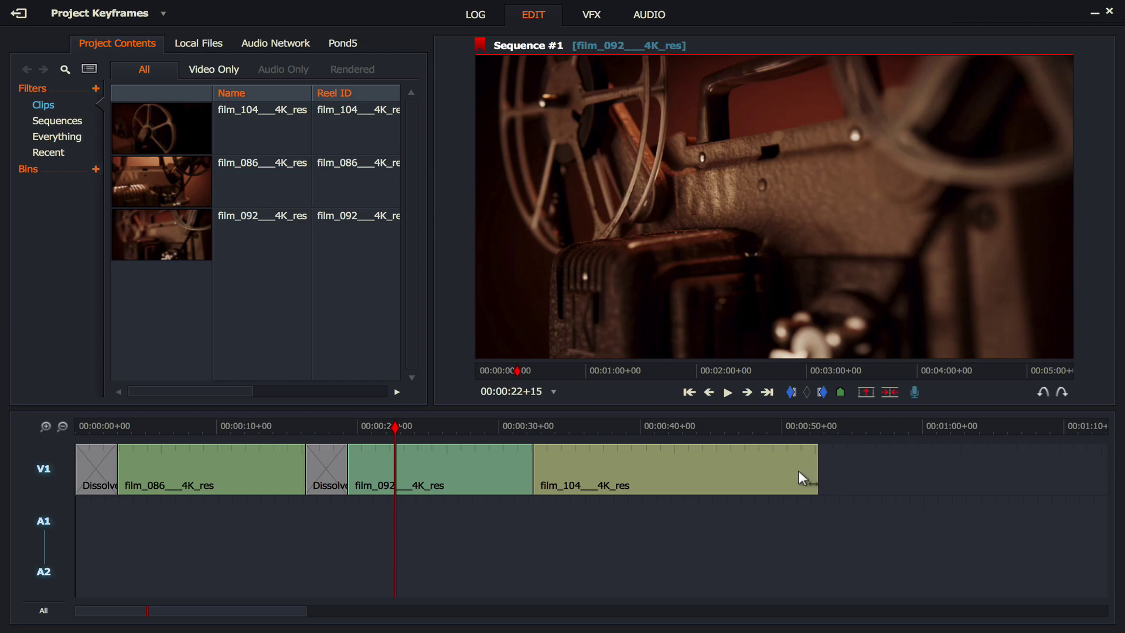
pyautogui.click(815, 470)
# Add a 72-frame Dissolve positioned To Here, ending at film_104's last frame.
pyautogui.rightClick(817, 476)
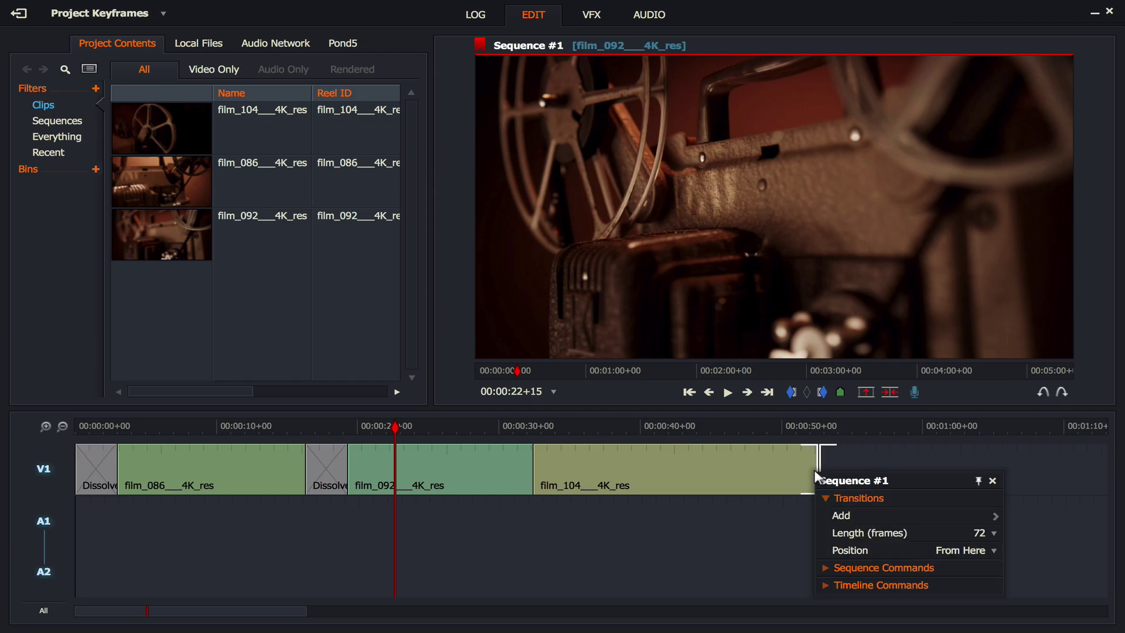
pyautogui.click(961, 552)
pyautogui.click(958, 585)
pyautogui.click(993, 532)
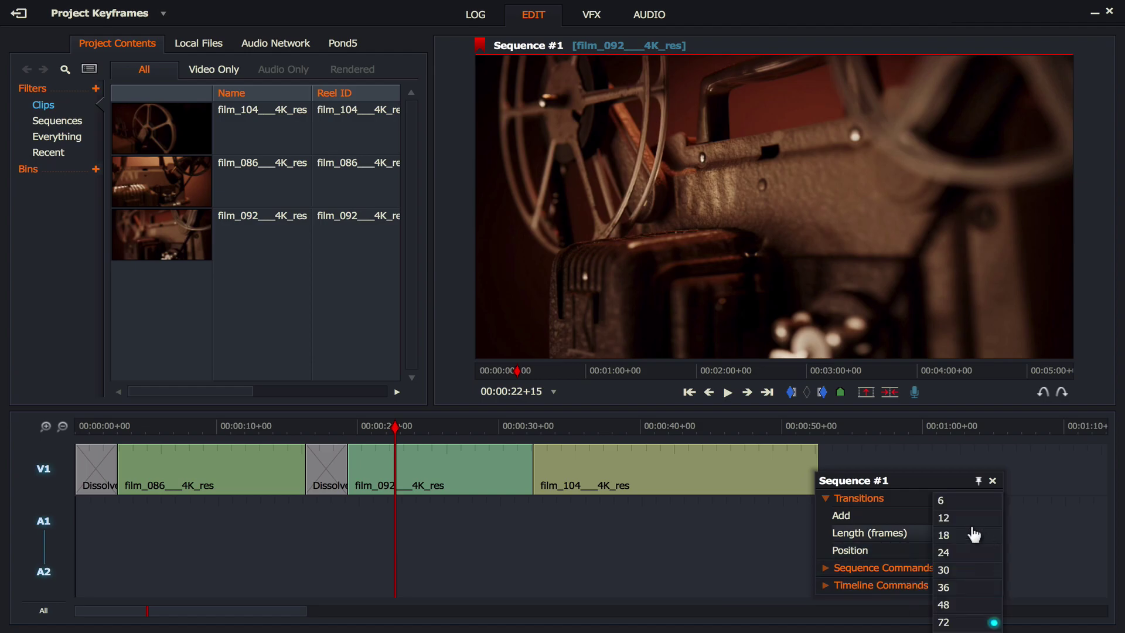
pyautogui.click(961, 624)
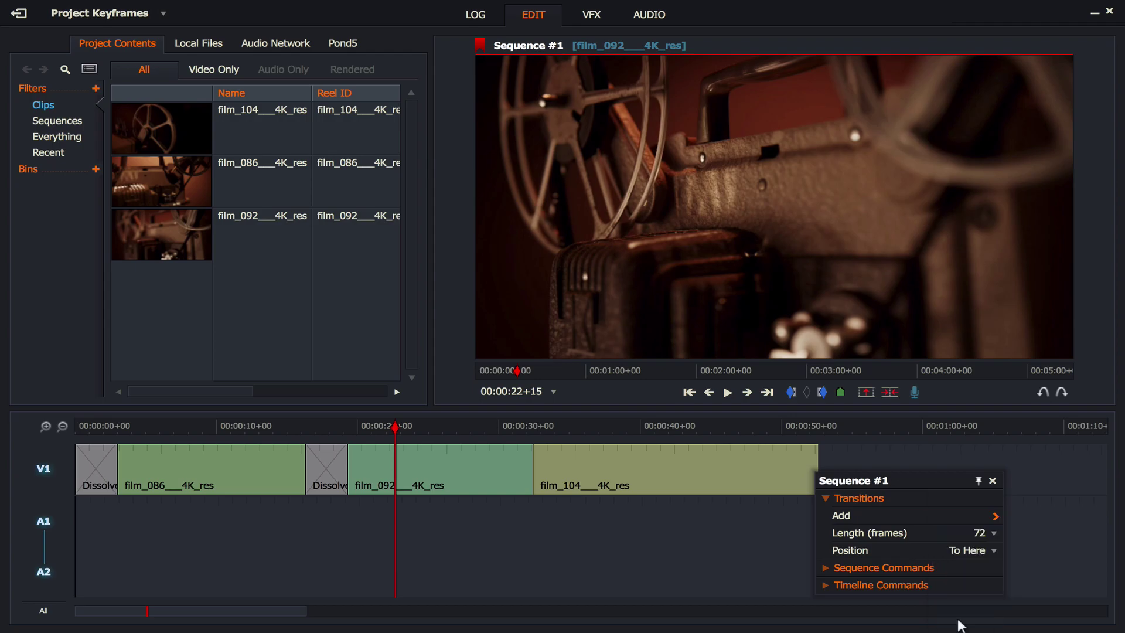
pyautogui.click(976, 521)
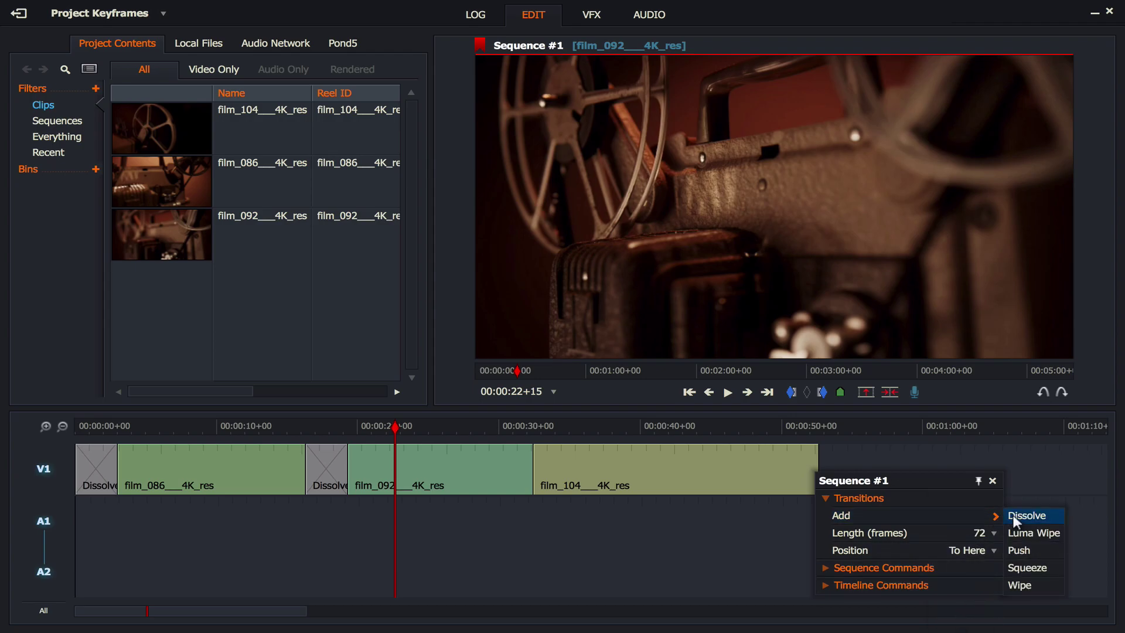
pyautogui.click(1015, 514)
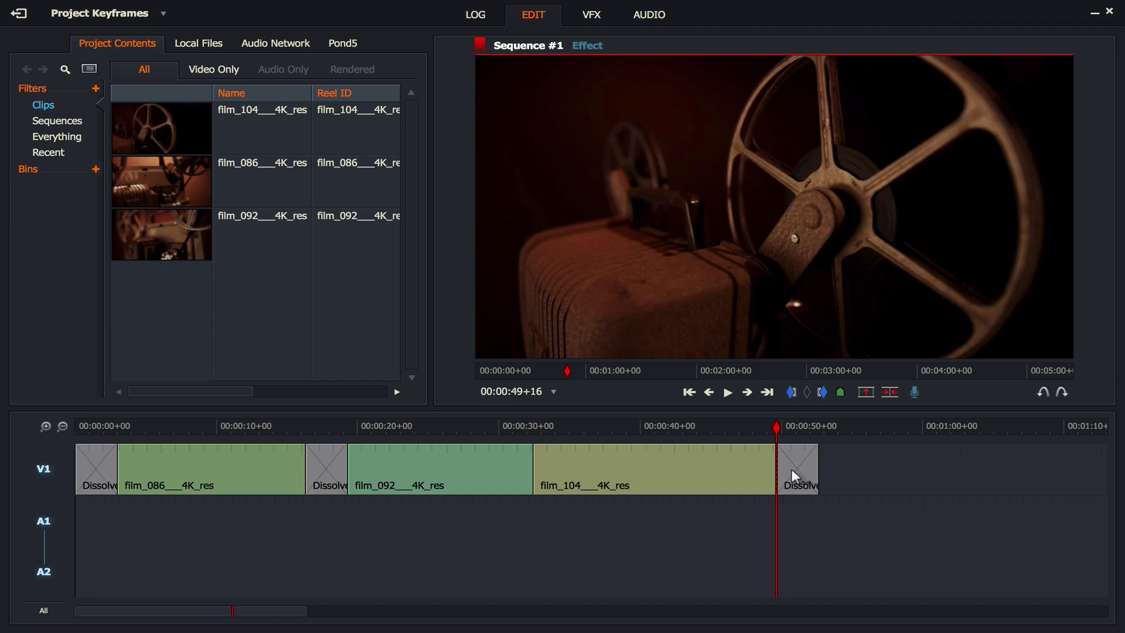
pyautogui.moveTo(776, 419); pyautogui.dragTo(738, 424)
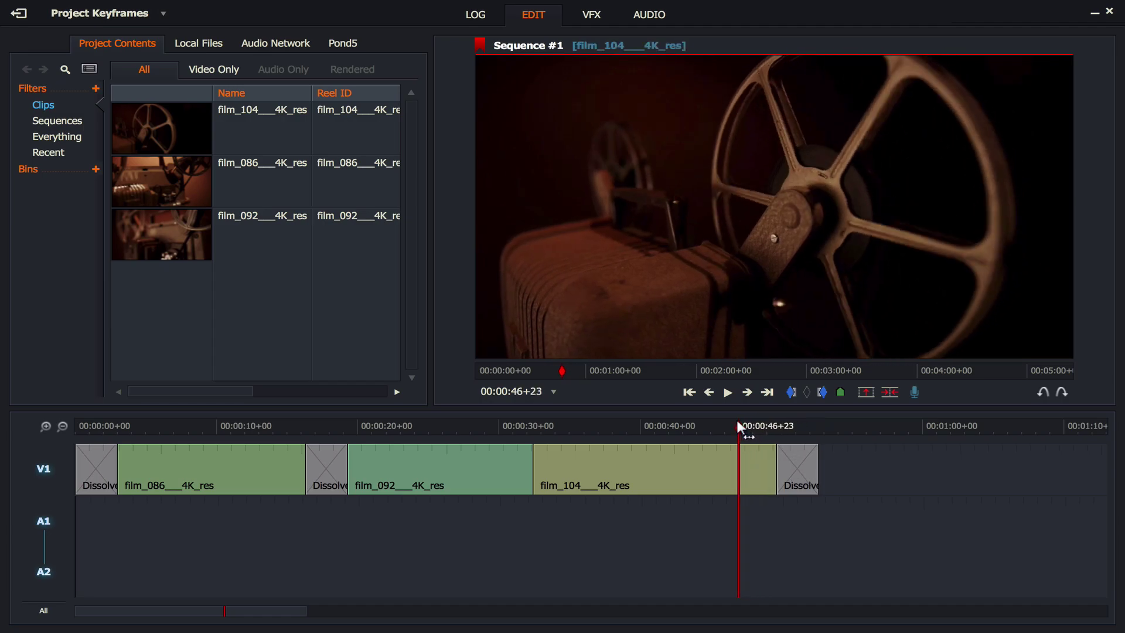
pyautogui.press('space')
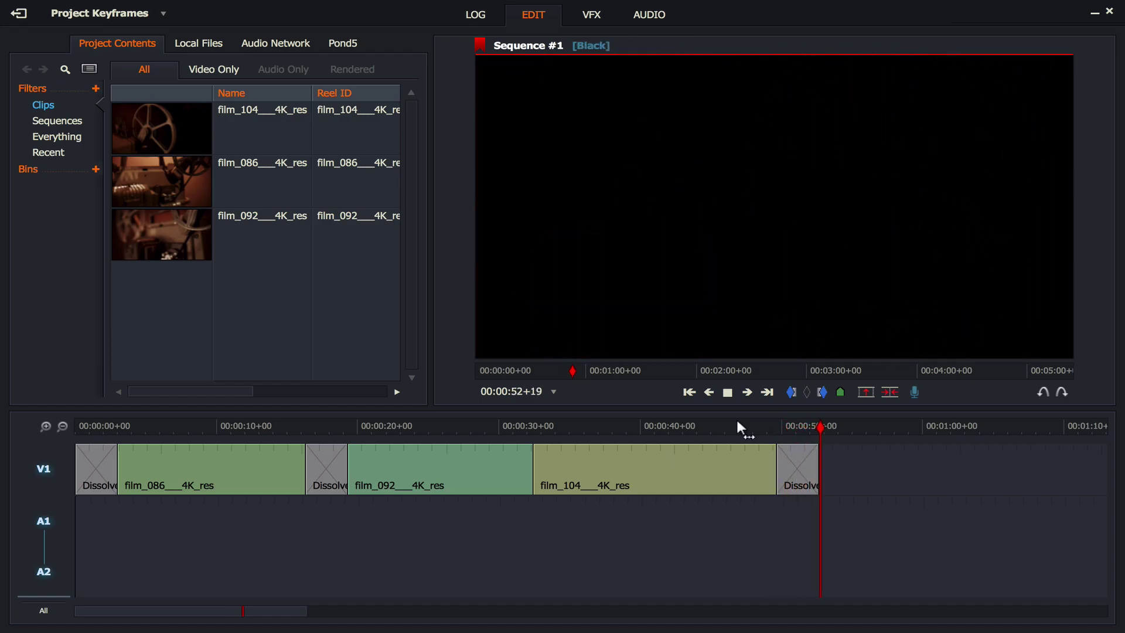
pyautogui.press('space')
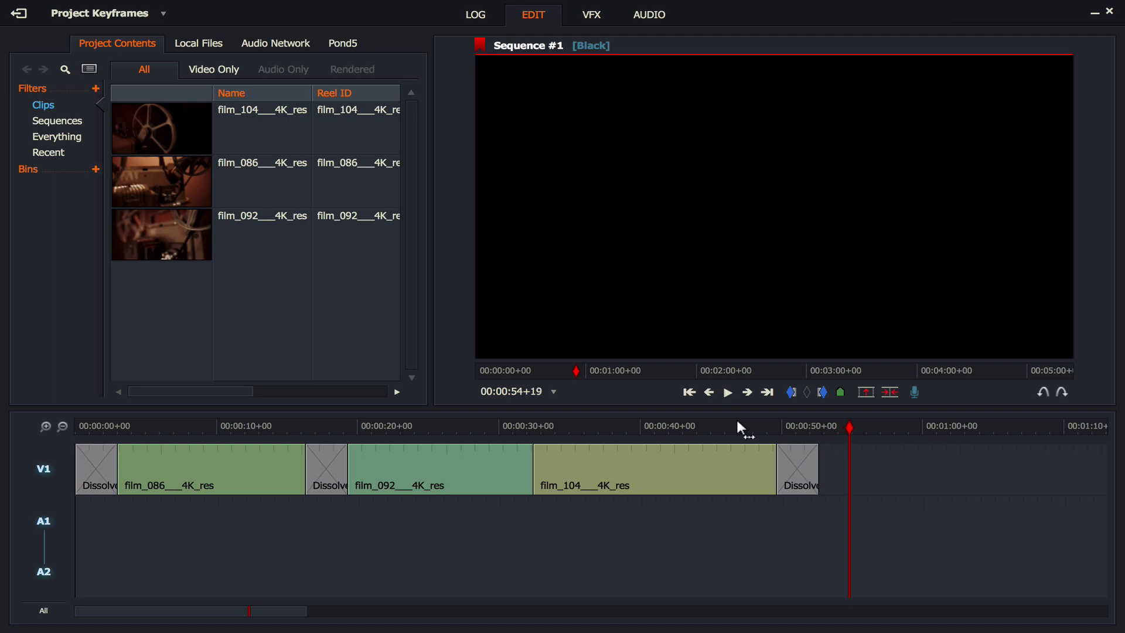